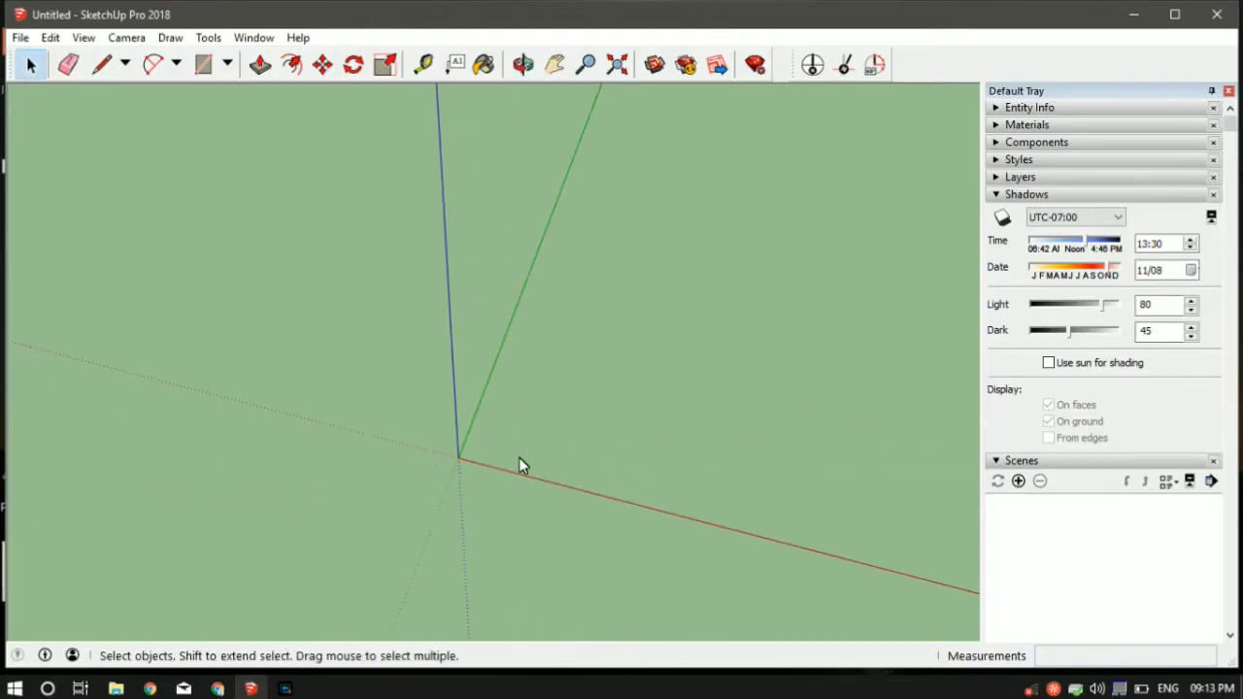
Draw a rectangle on the ground with its first corner at the origin, extending along the red and green axes.
key("r")
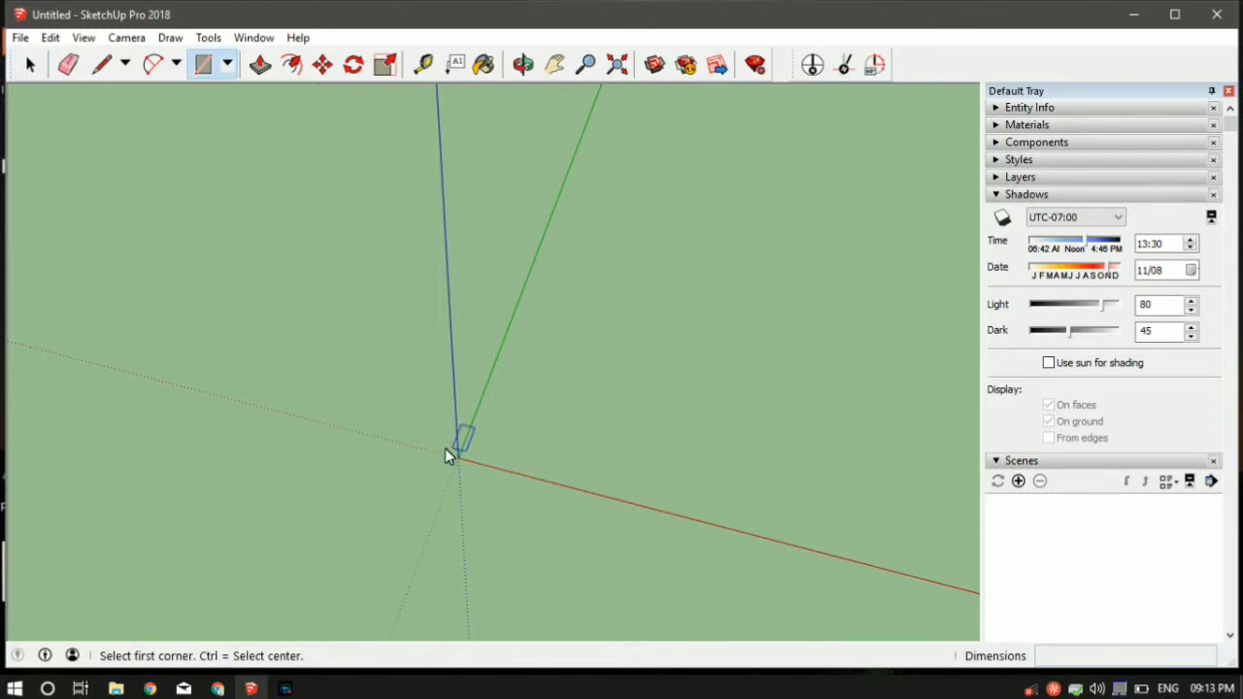
left_click(465, 456)
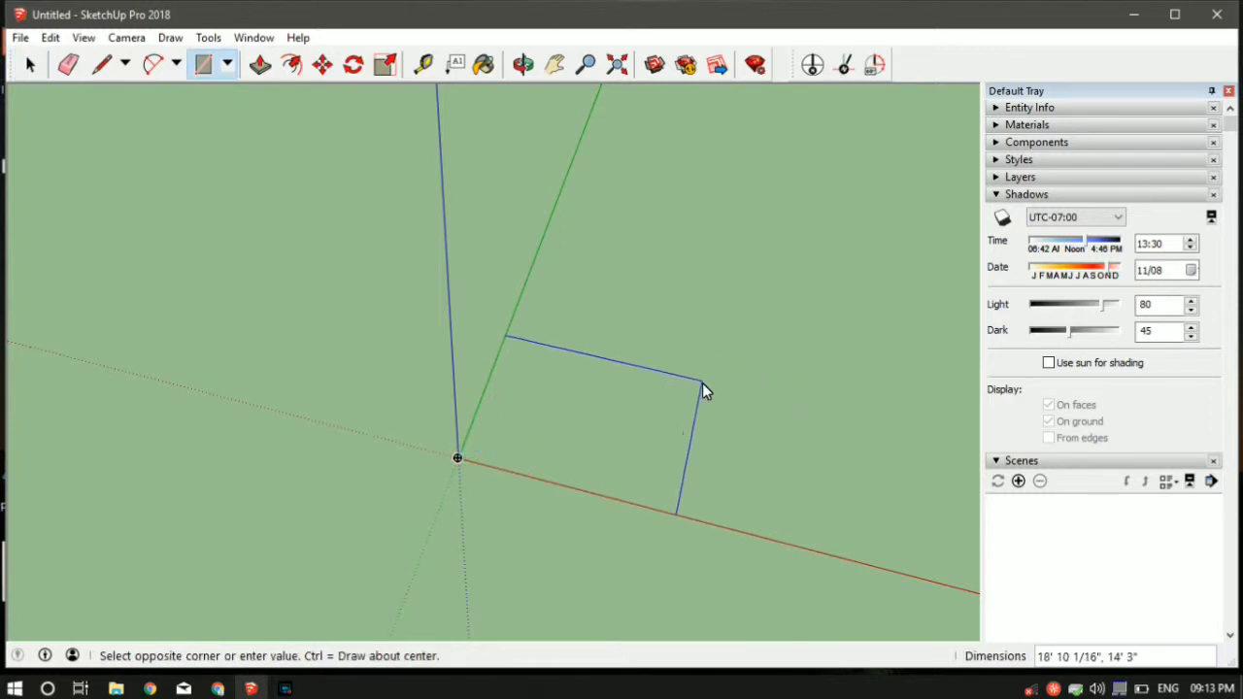
left_click(740, 366)
key("space")
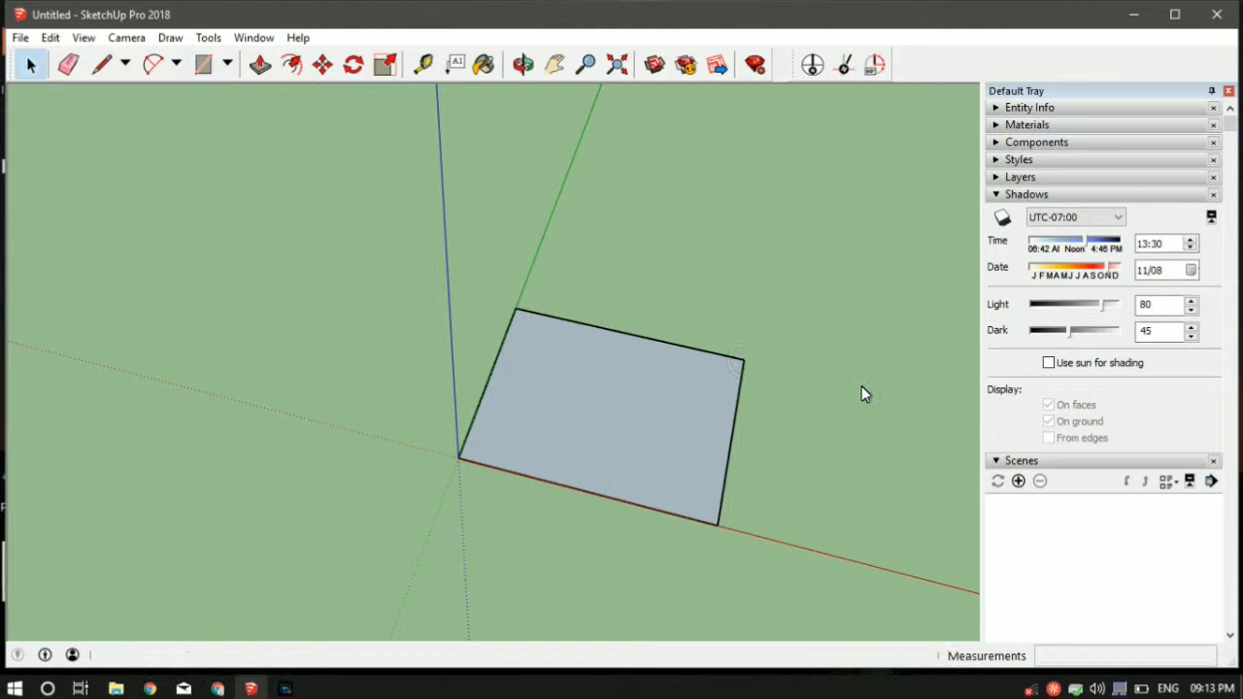
Offset the rectangle's outline outward by 1'.
left_click(630, 497)
scroll(630, 497, "up", 3)
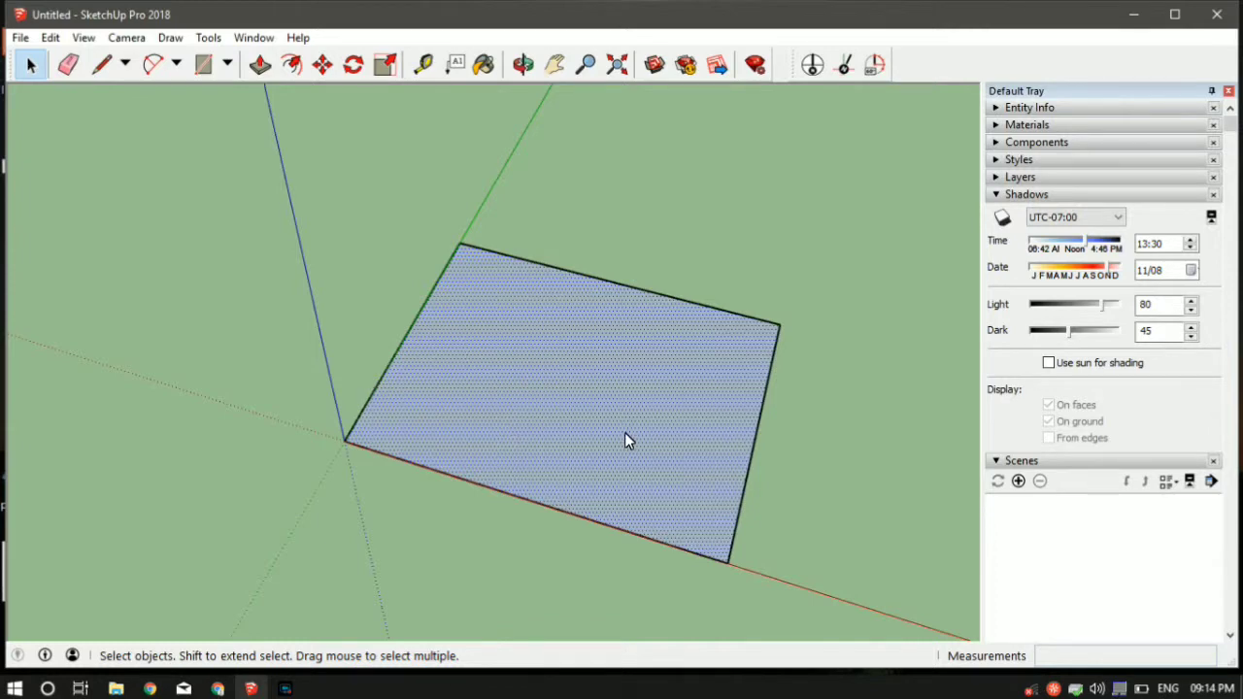
key("f")
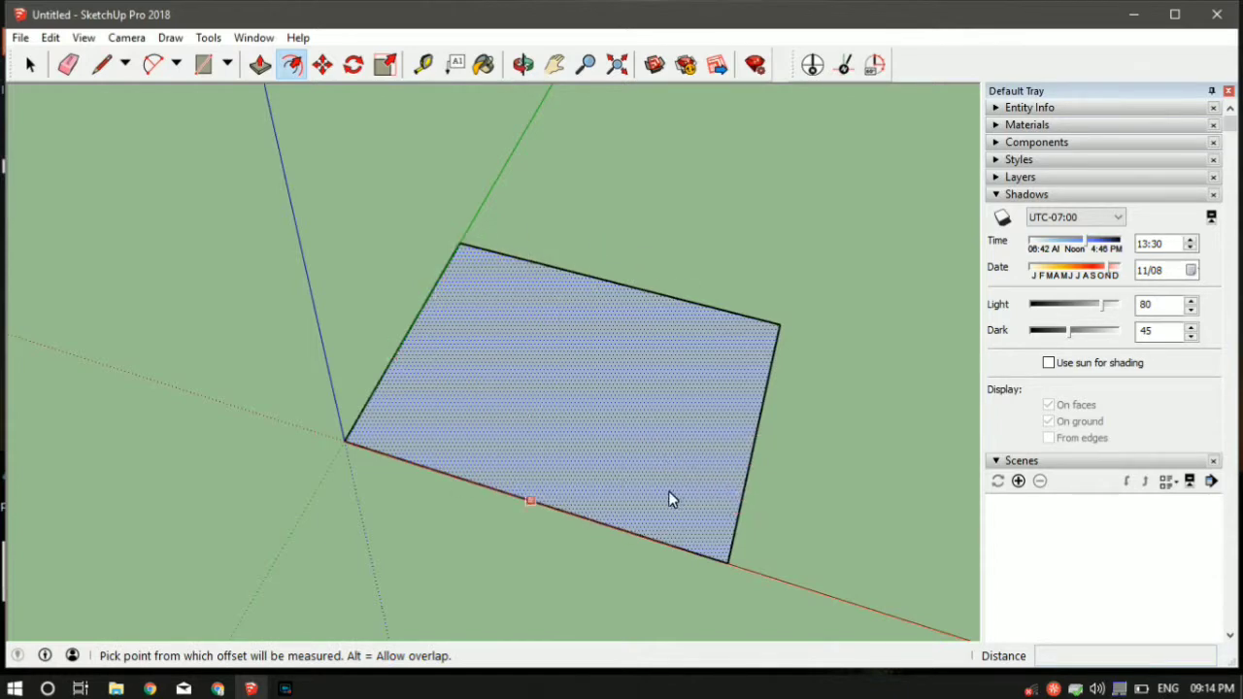
left_click(683, 443)
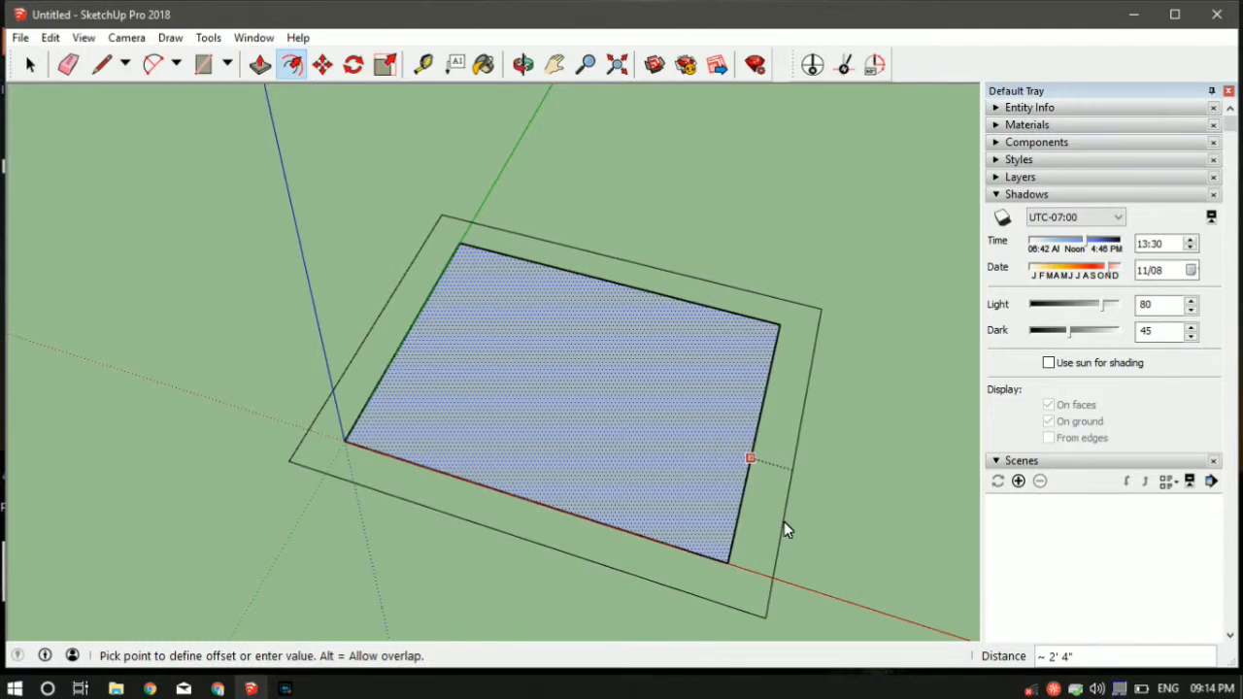
type("1'")
key("Return")
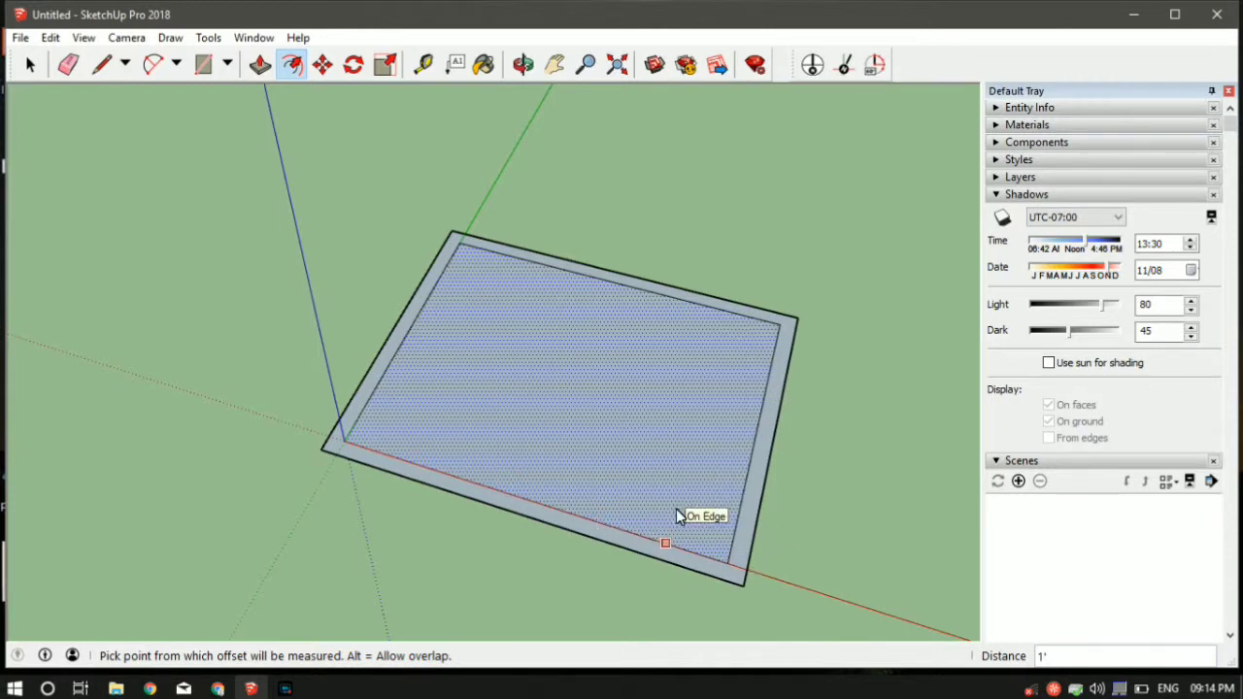
Offset the original rectangle's outline inward by 1' to form a third, inner rectangle.
left_click(704, 493)
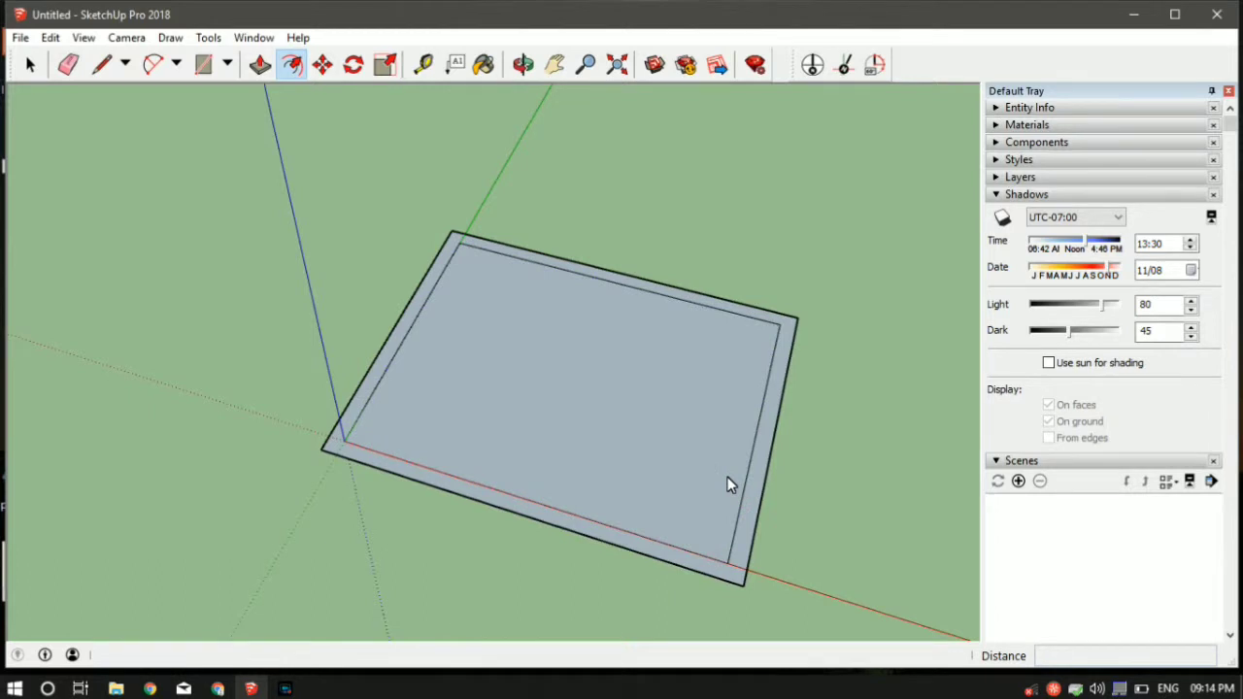
left_click(739, 481)
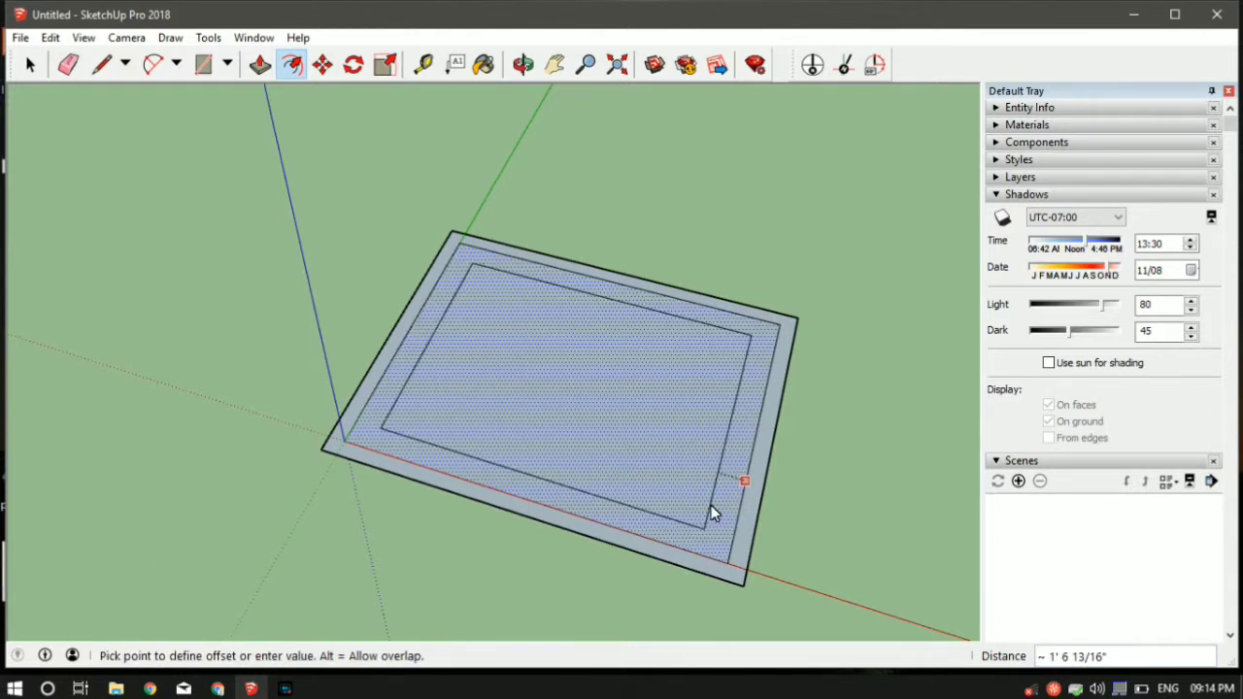
type("1")
key("Return")
key("space")
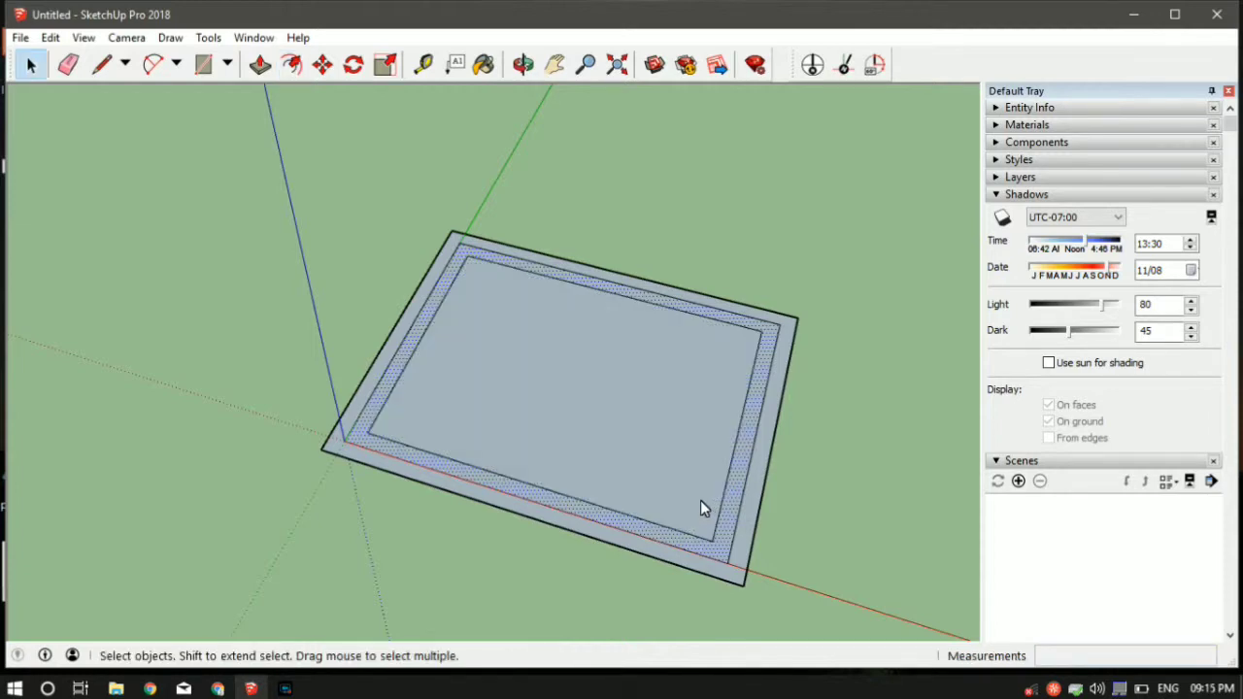
middle_click_drag(616, 522, 516, 539)
left_click(506, 525)
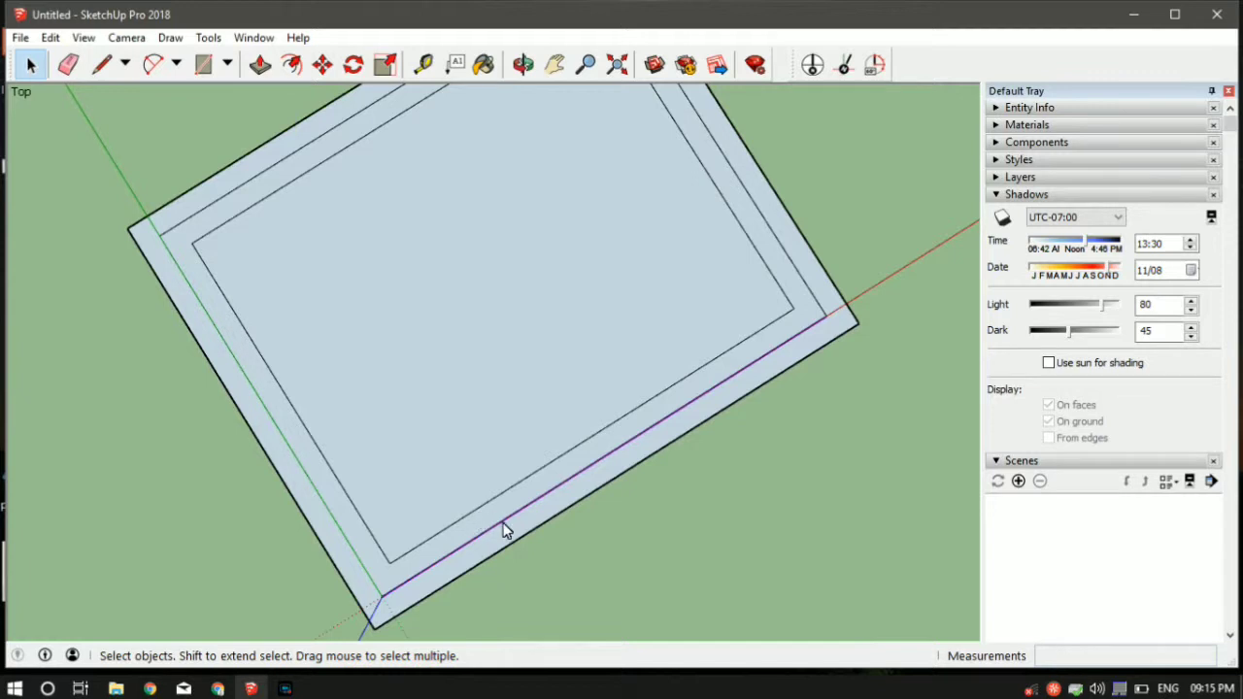
left_click(530, 536)
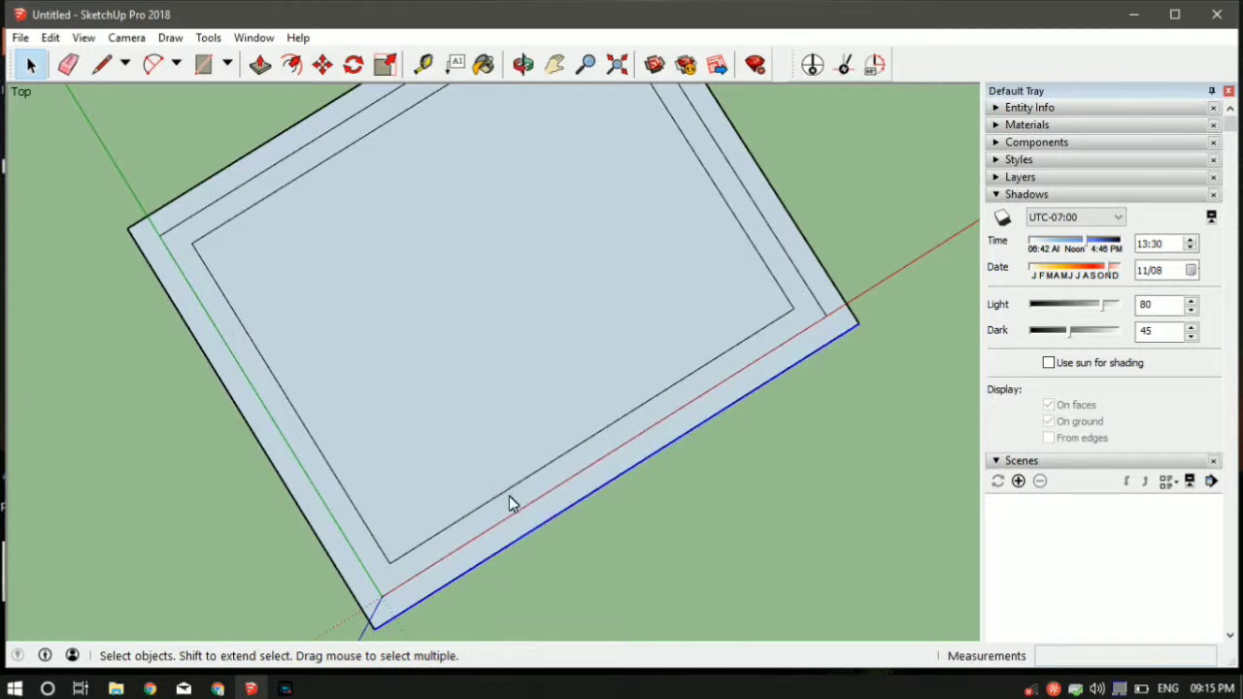
Push/Pull the innermost rectangular face upward about 6' 7" into a box.
scroll(702, 537, "down", 3)
middle_click_drag(702, 537, 669, 498)
key("p")
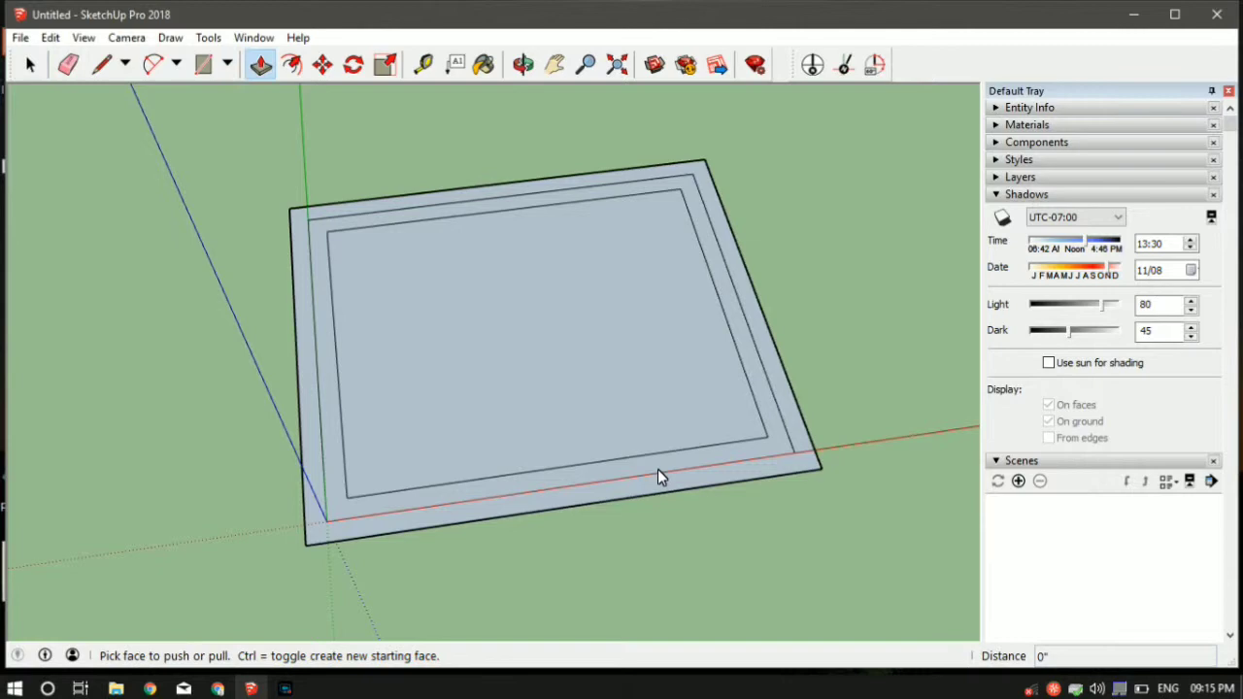
left_click_drag(628, 425, 594, 361)
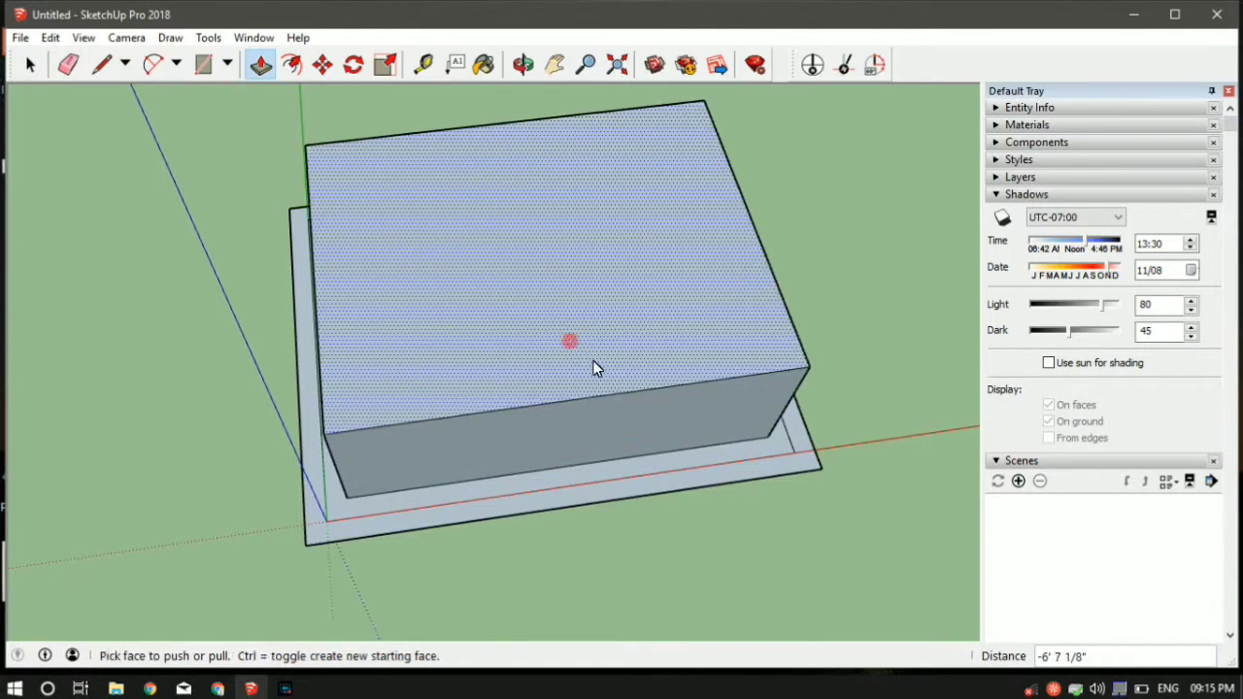
key("space")
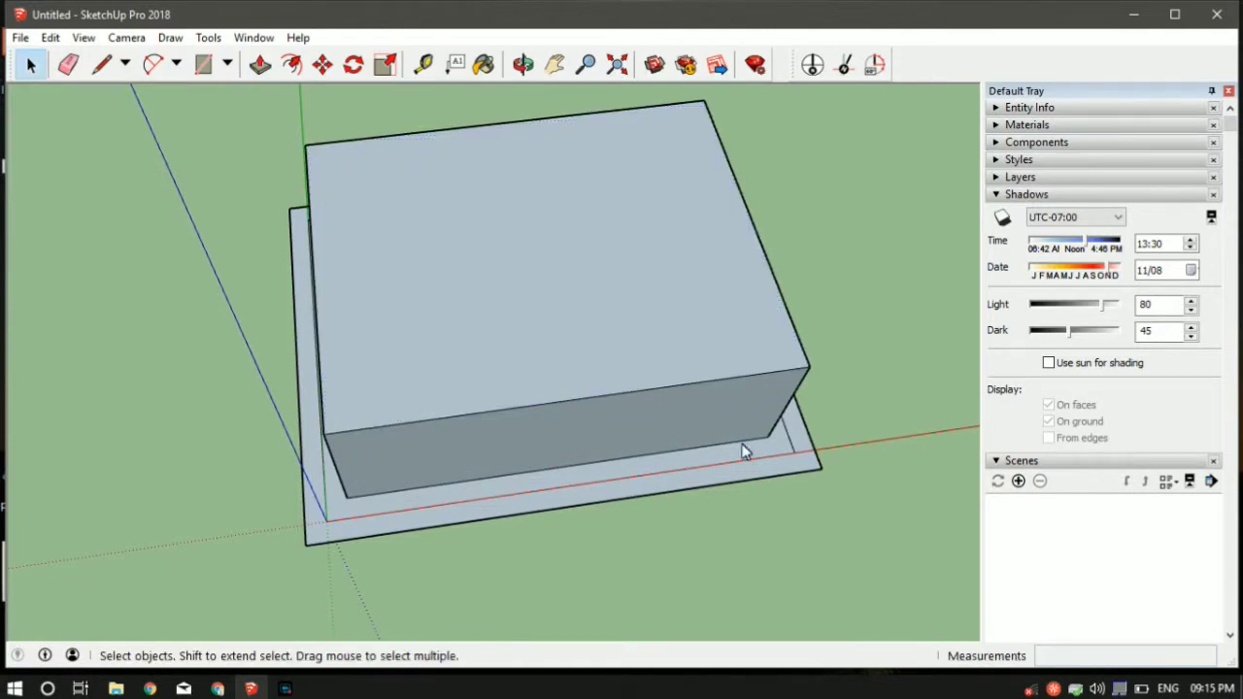
middle_click_drag(744, 450, 654, 444)
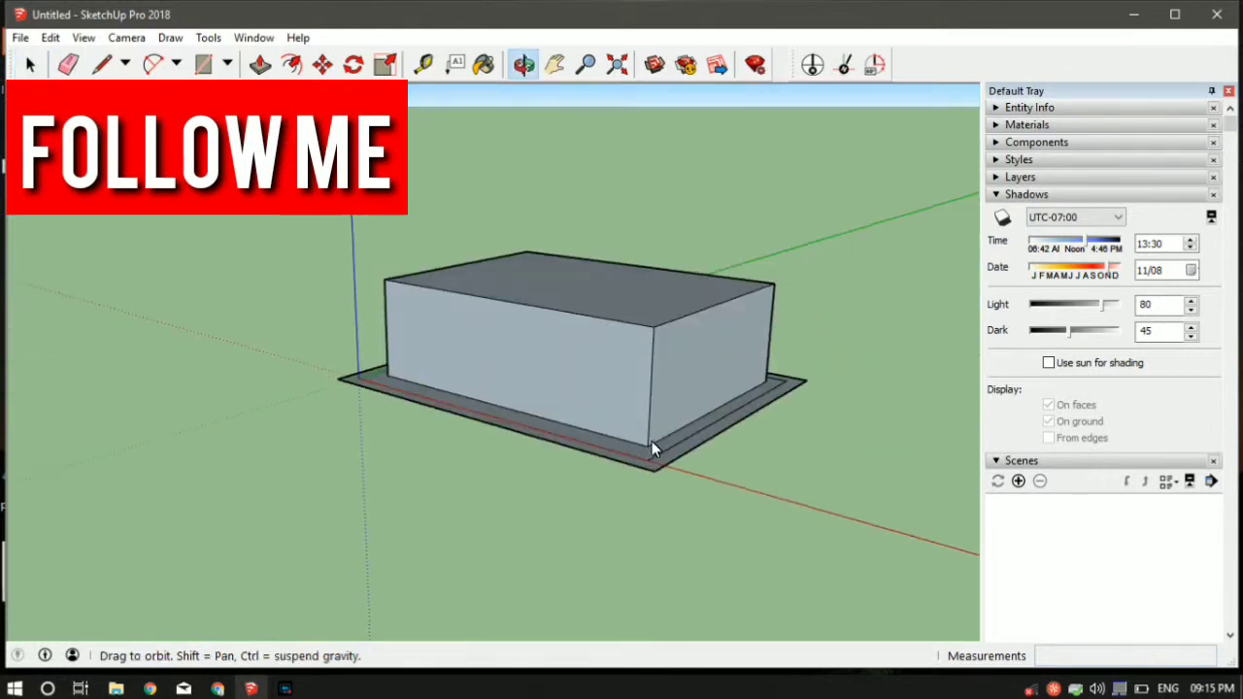
middle_click_drag(860, 633, 574, 342)
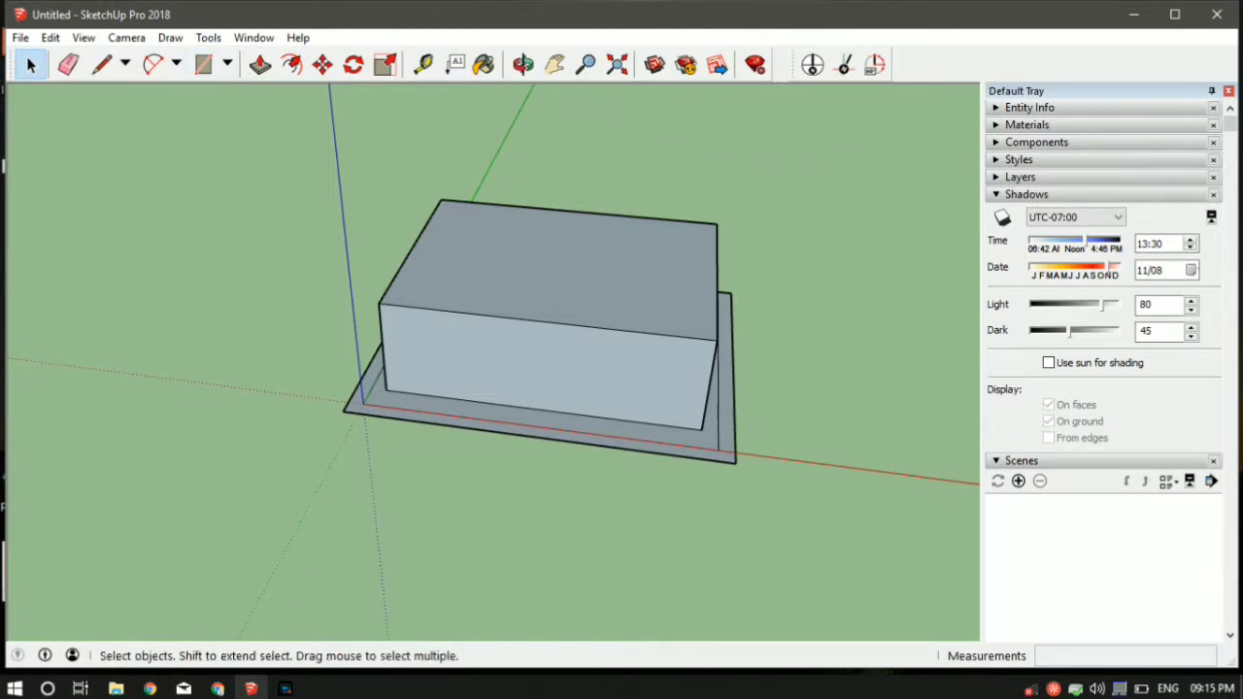
left_click(206, 46)
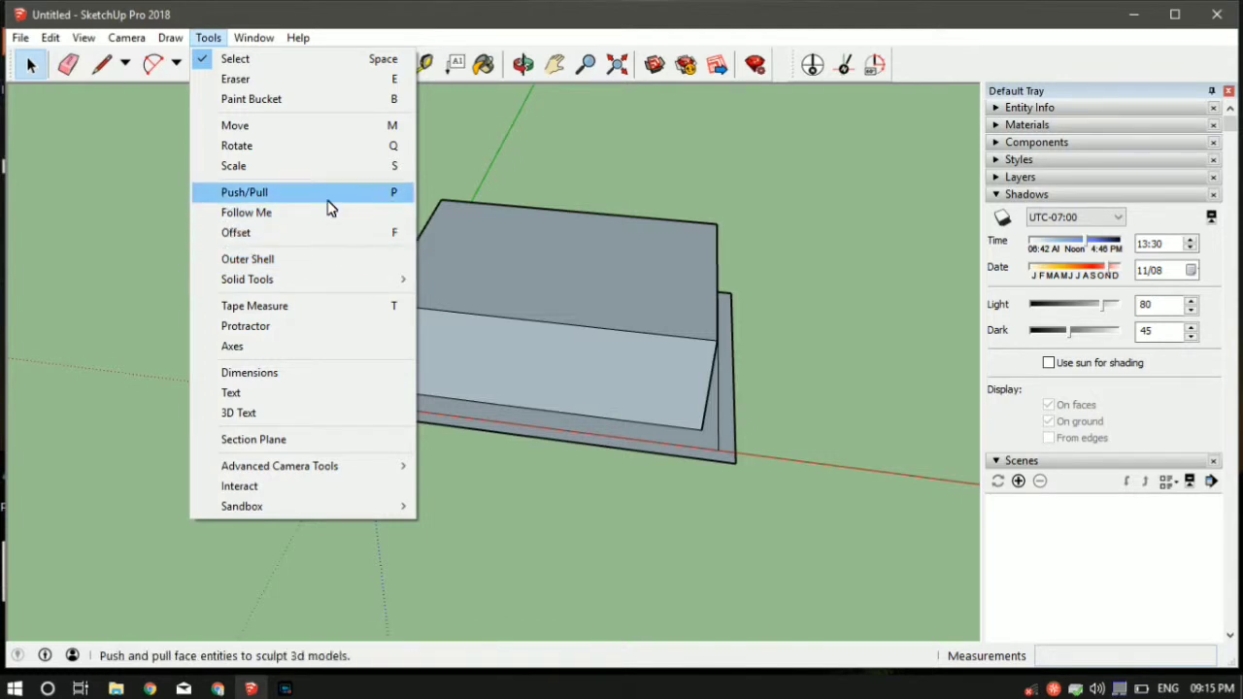
left_click(518, 333)
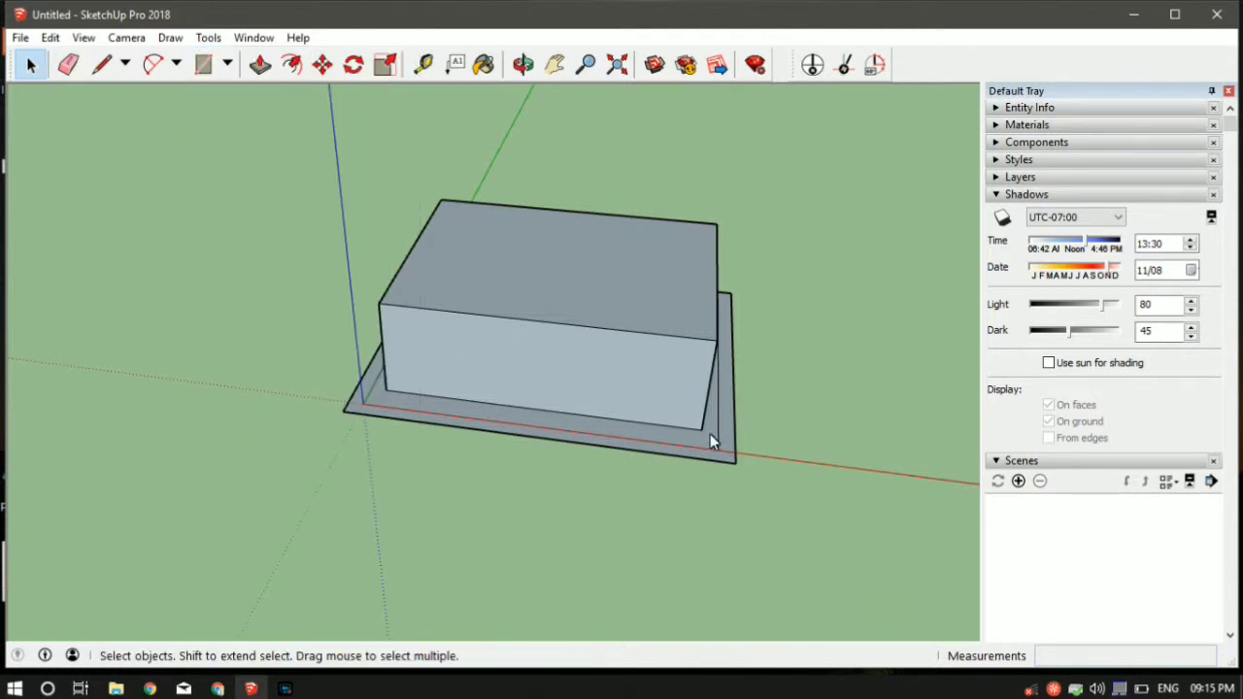
Draw a small upright circle centred on the box's top front corner at the positive red-axis end, in line with the front face.
scroll(671, 325, "up", 5)
key("c")
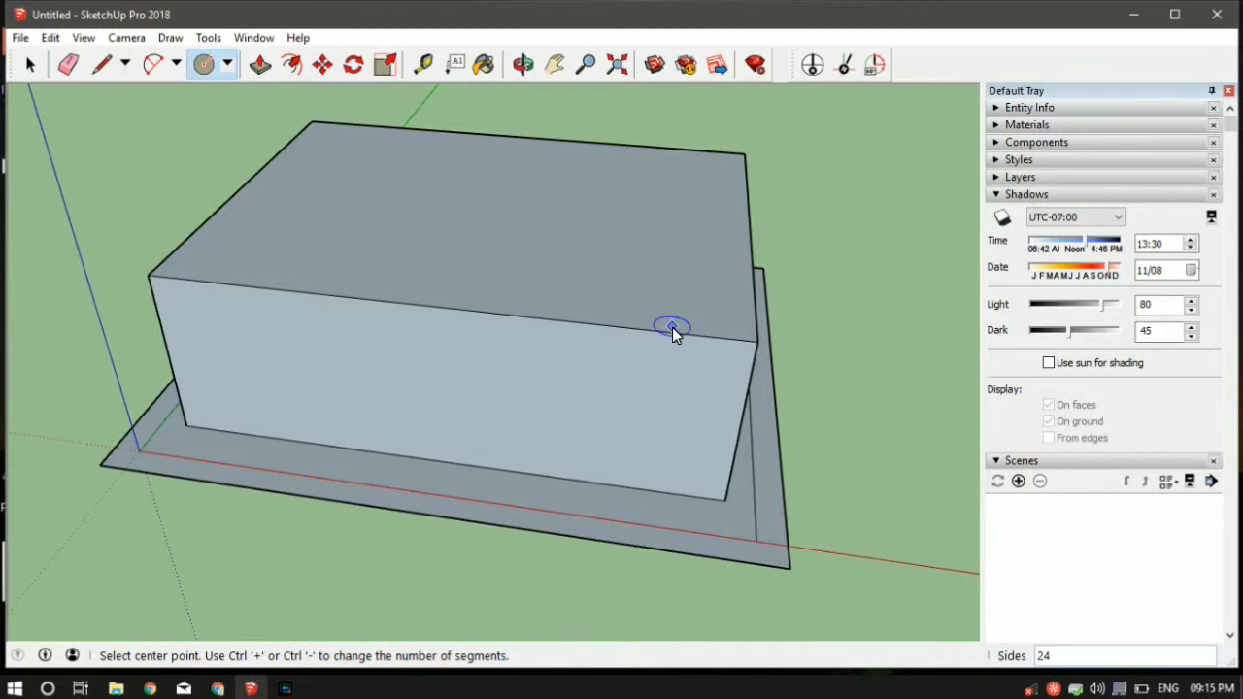
mouse_move(812, 440)
middle_mouse_down()
mouse_move(805, 424)
mouse_move(798, 437)
middle_mouse_up()
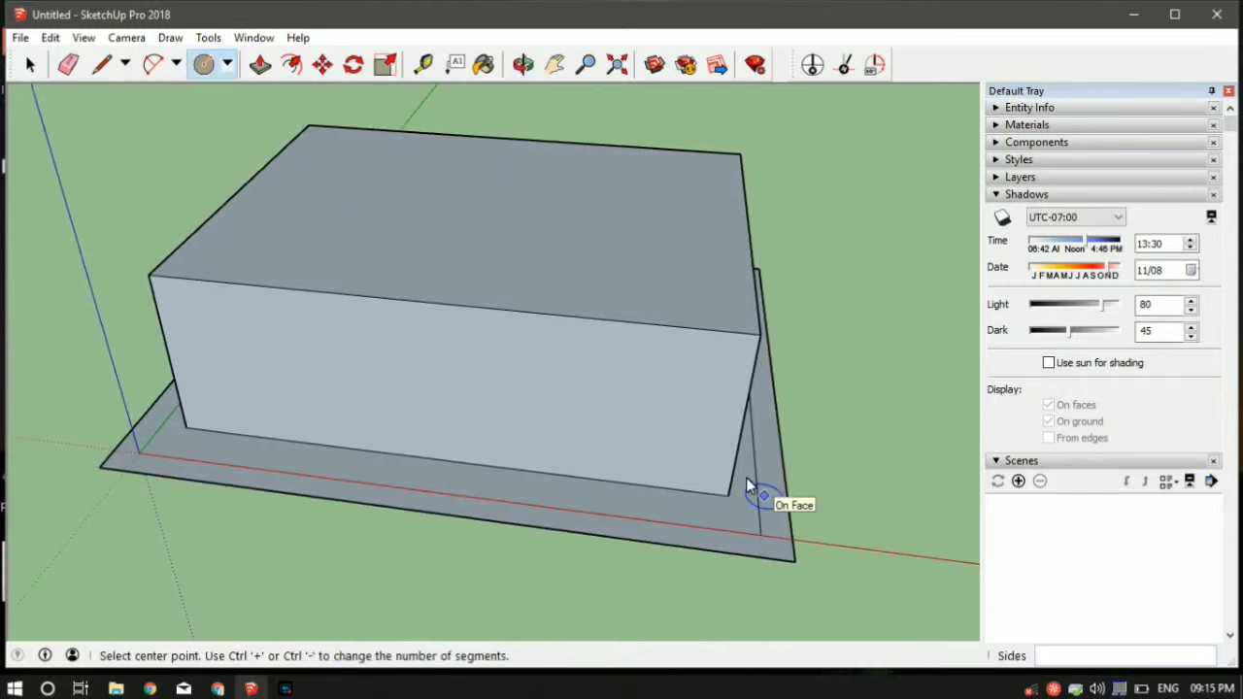
left_click(757, 336)
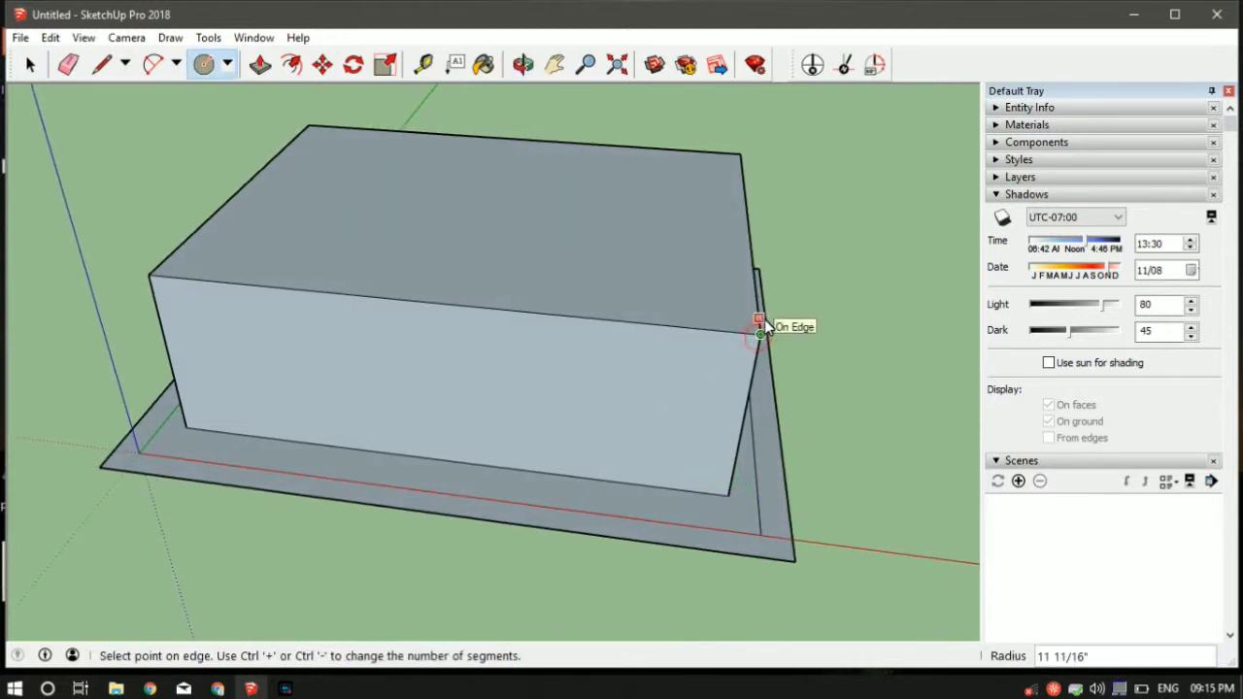
left_click(788, 330)
key("space")
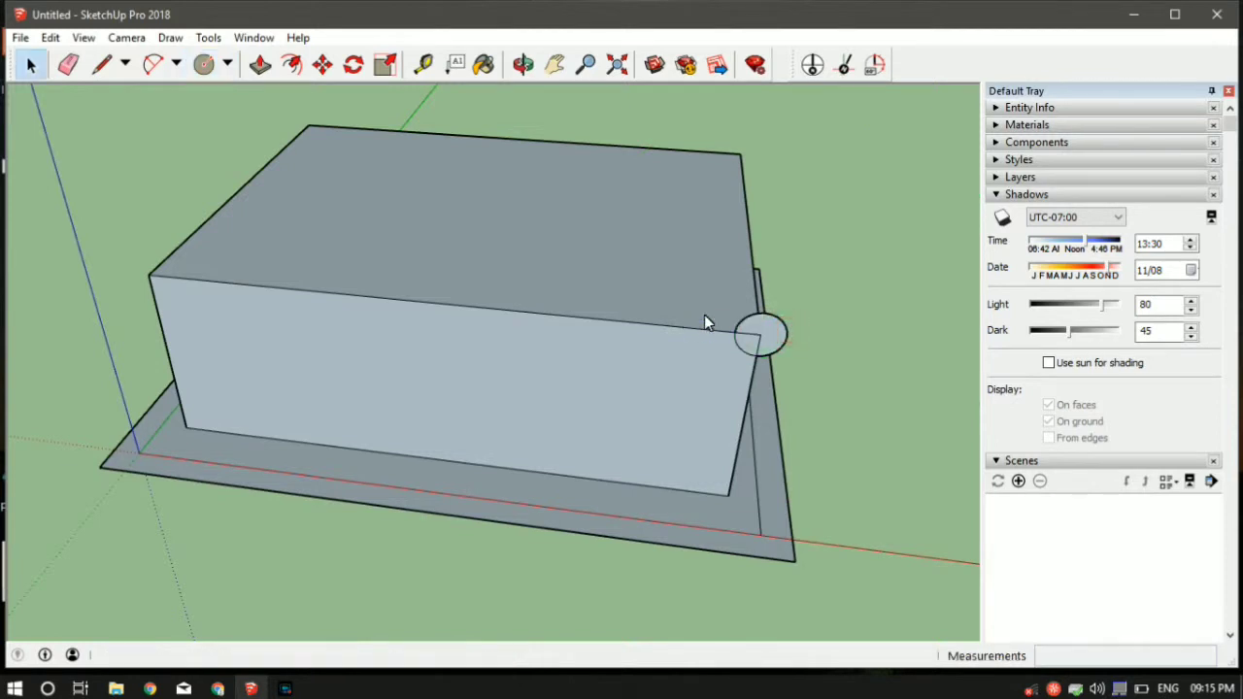
middle_click_drag(705, 322, 747, 350)
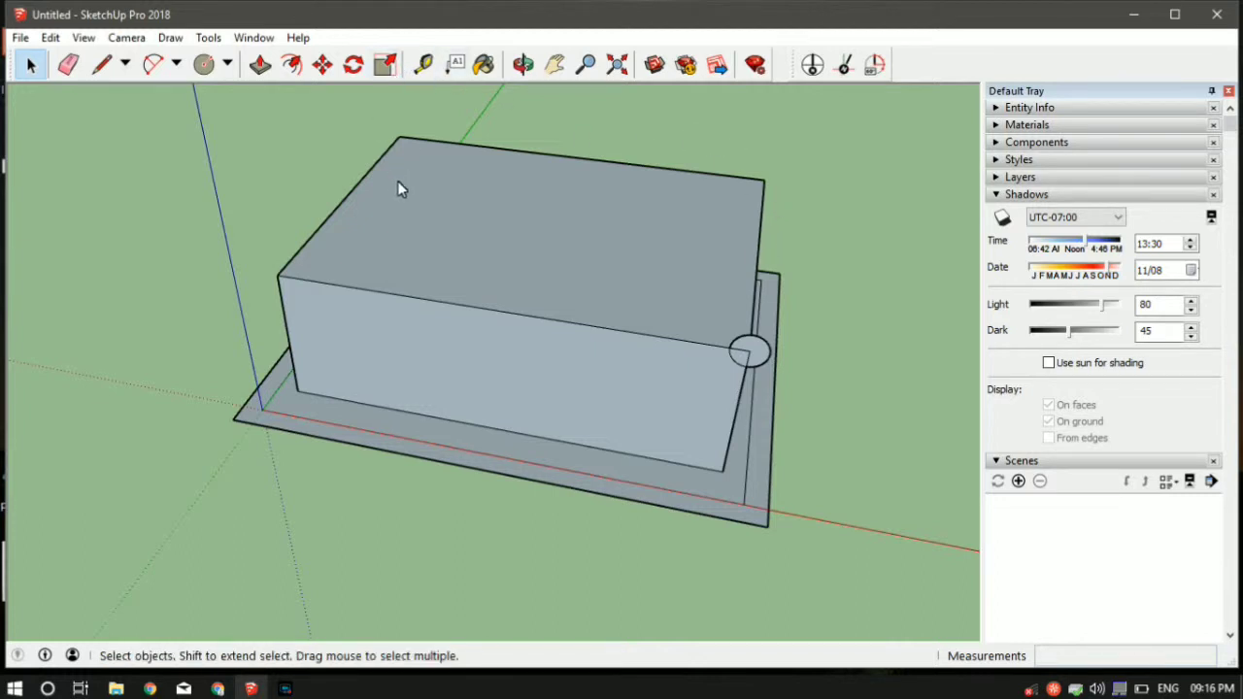
left_click(763, 218)
left_click(728, 176)
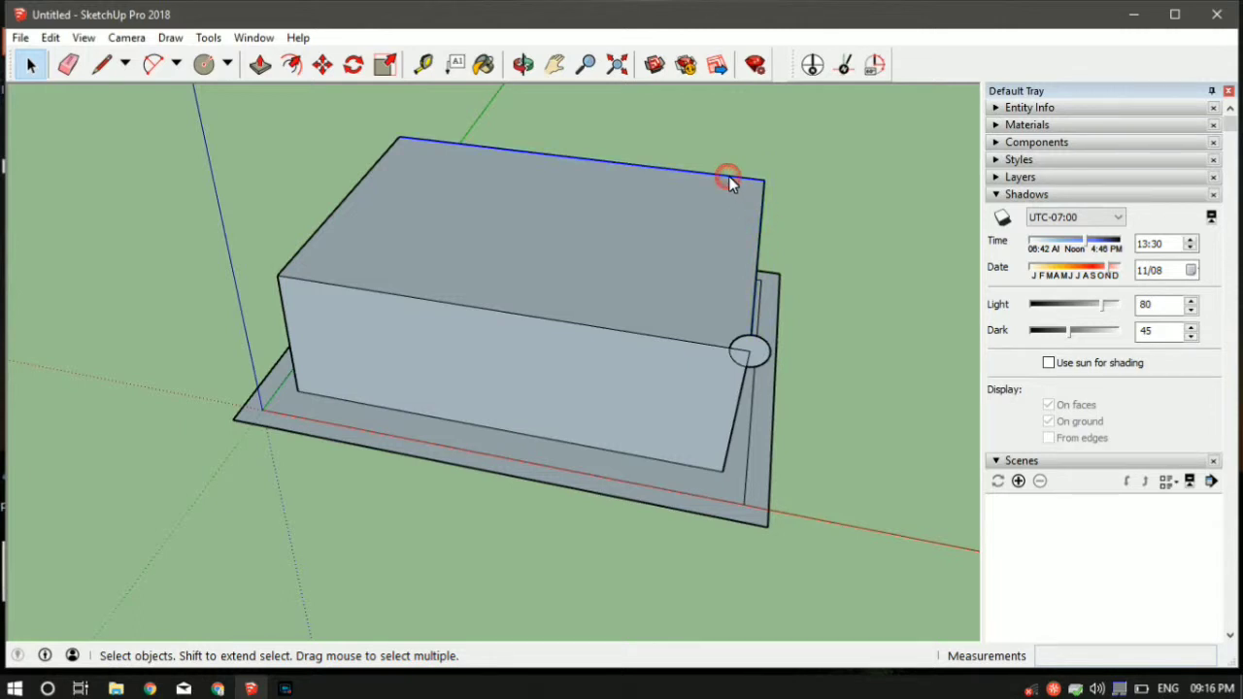
left_click(387, 152)
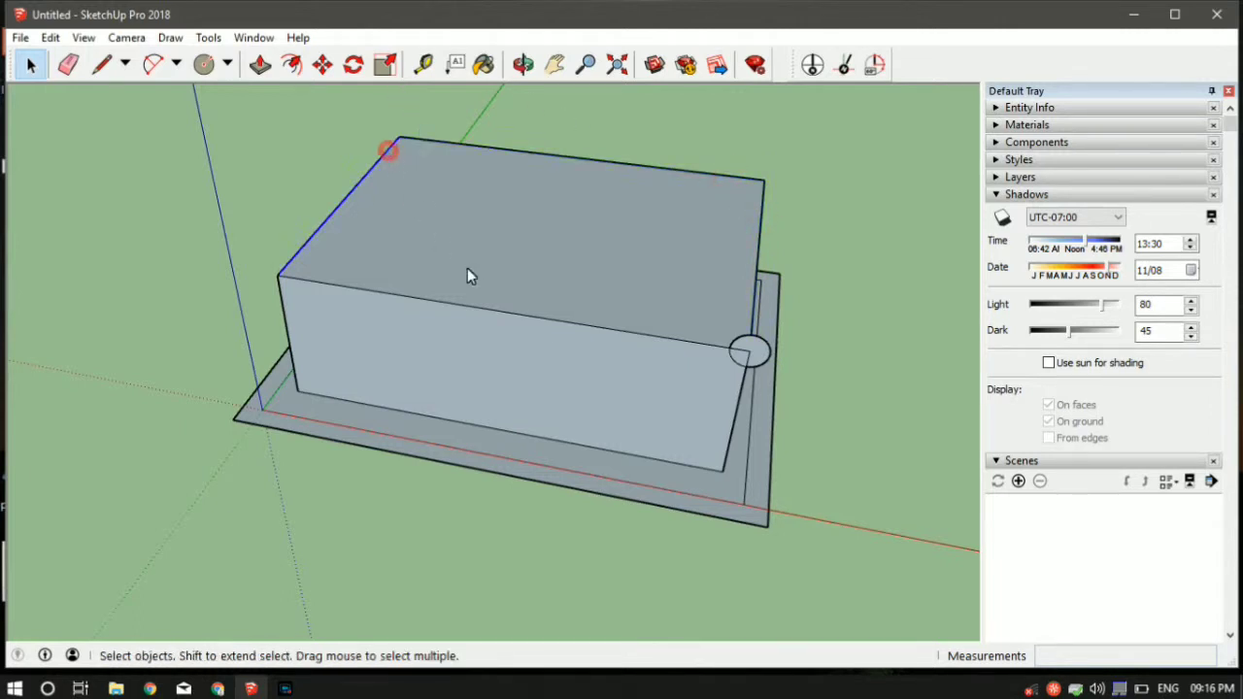
left_click(554, 318)
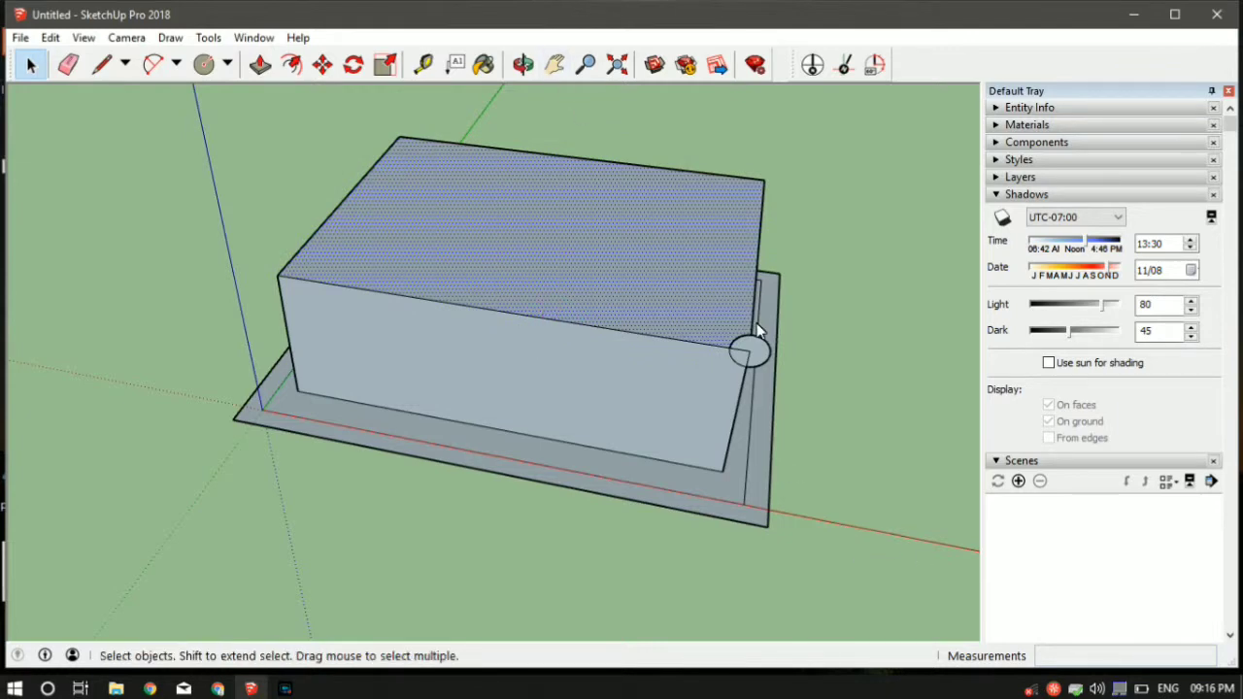
left_click(745, 226)
left_click(763, 355)
Sweep the circle around the perimeter of the box's top face with Follow Me to form a rounded rim.
left_click(598, 260)
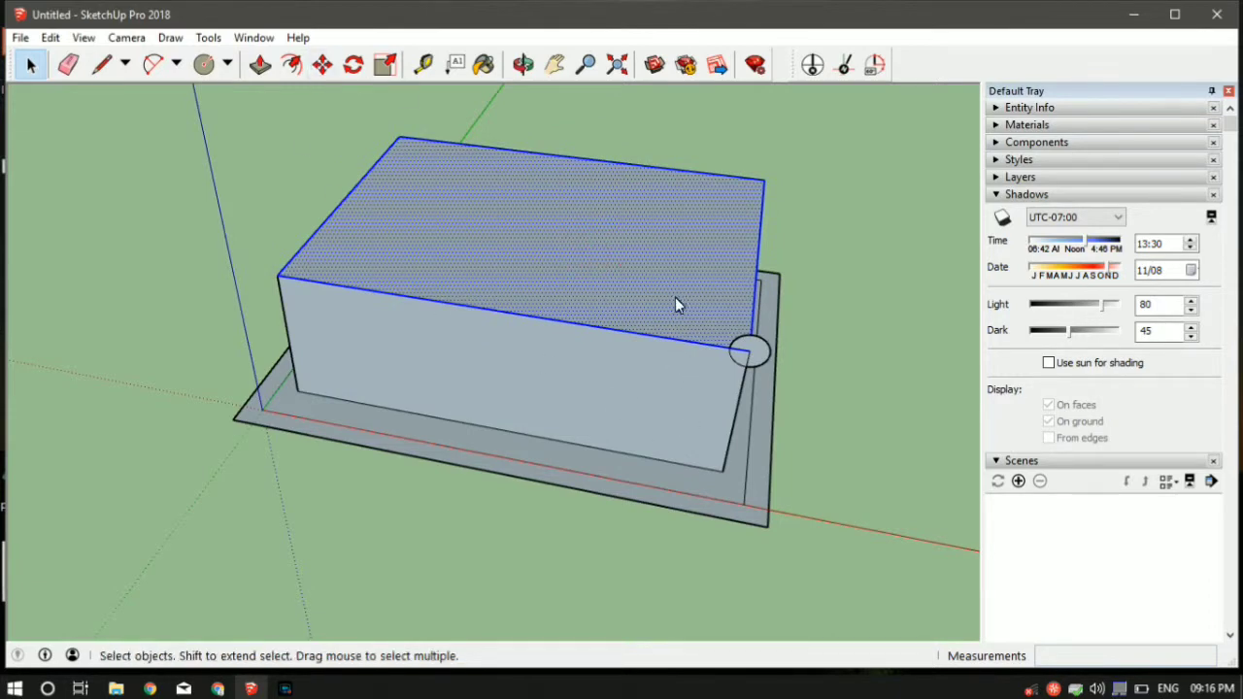
middle_click_drag(677, 305, 509, 231)
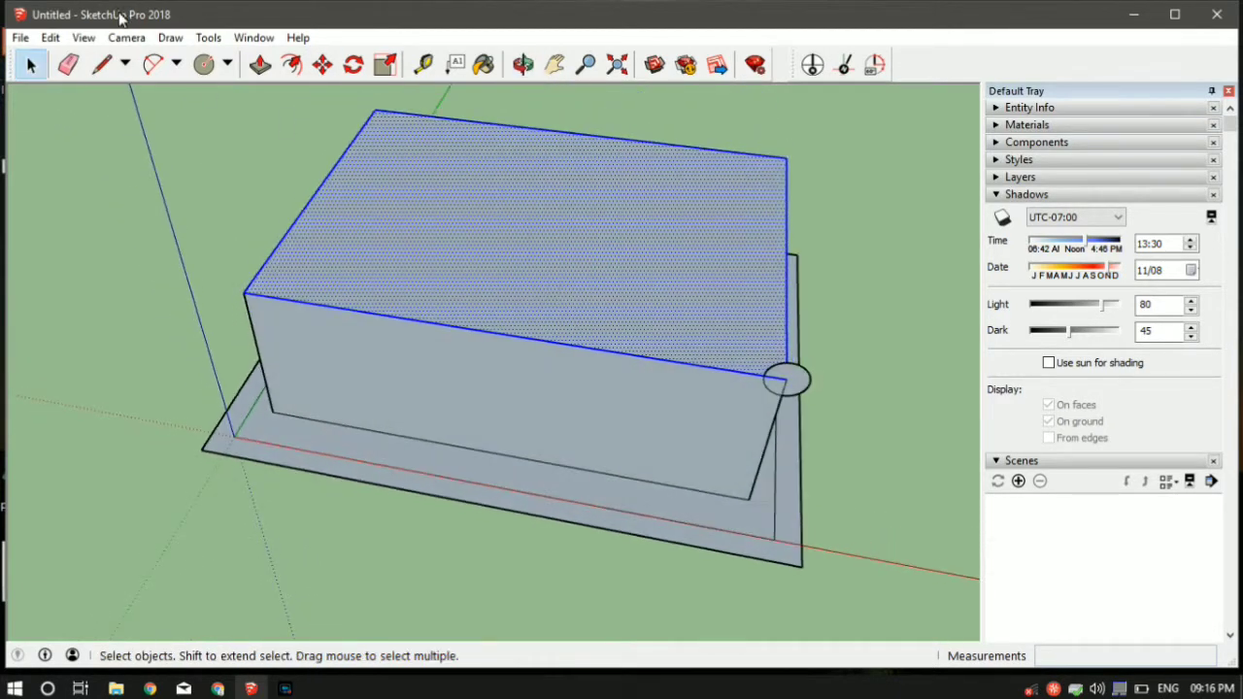
left_click(208, 38)
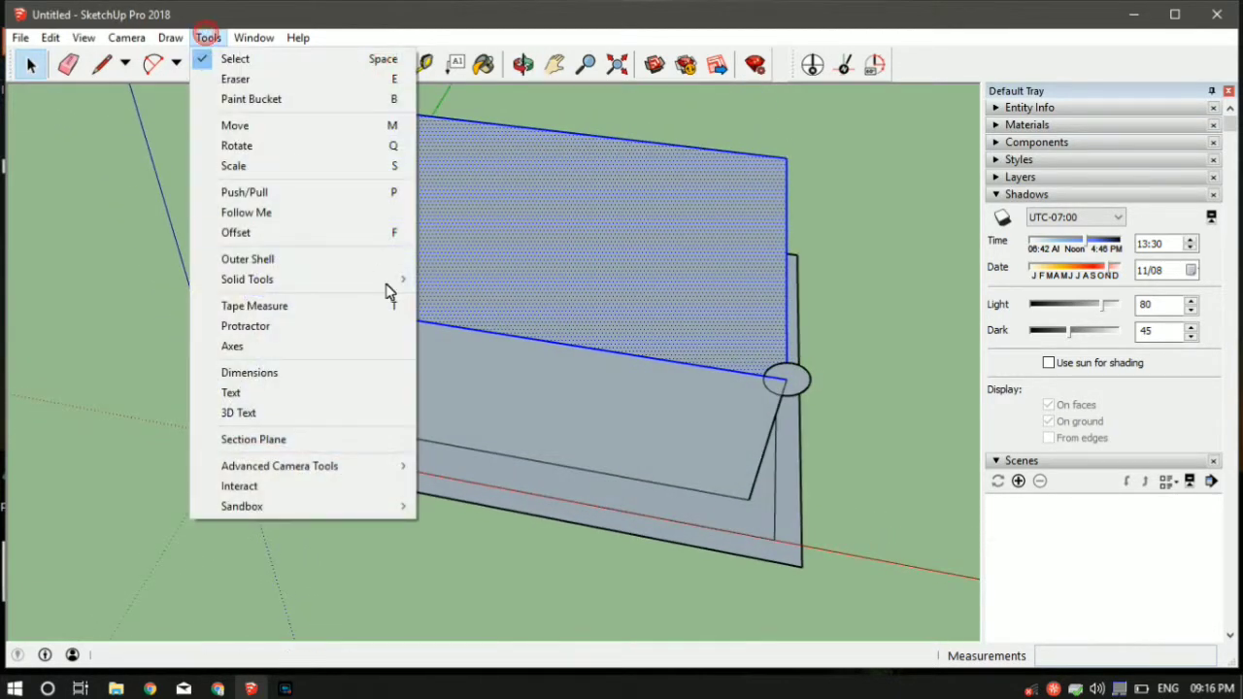
left_click(325, 193)
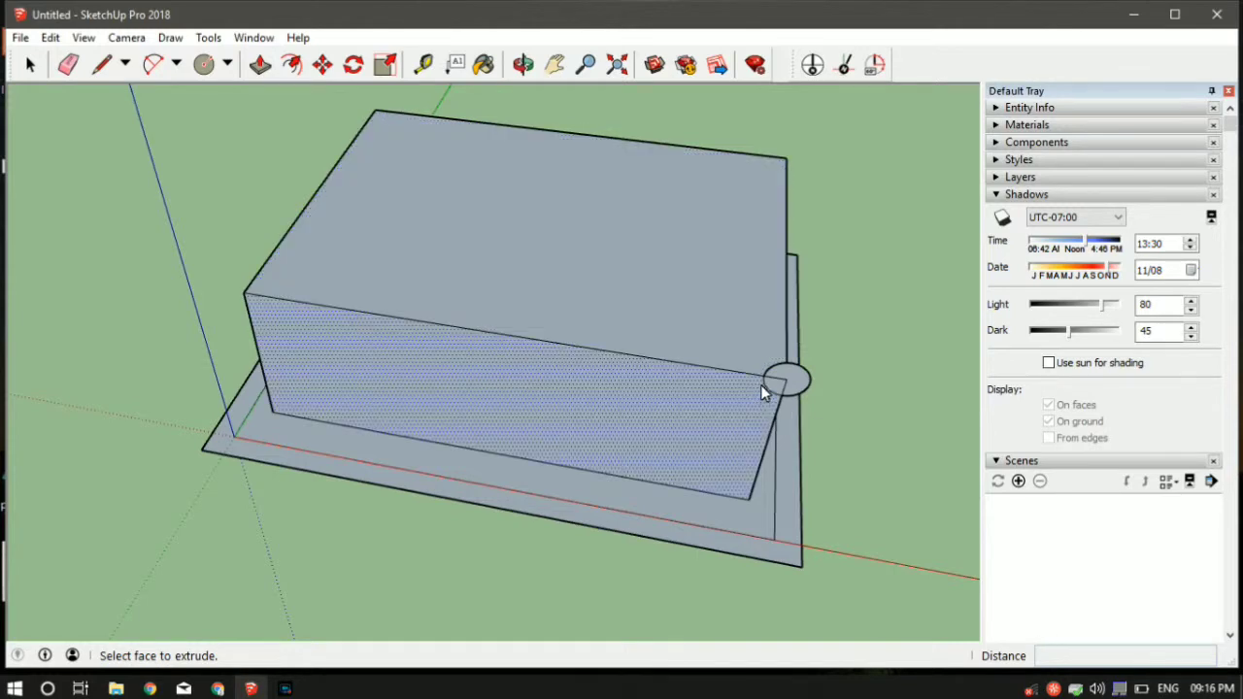
scroll(777, 385, "up", 2)
left_click(795, 382)
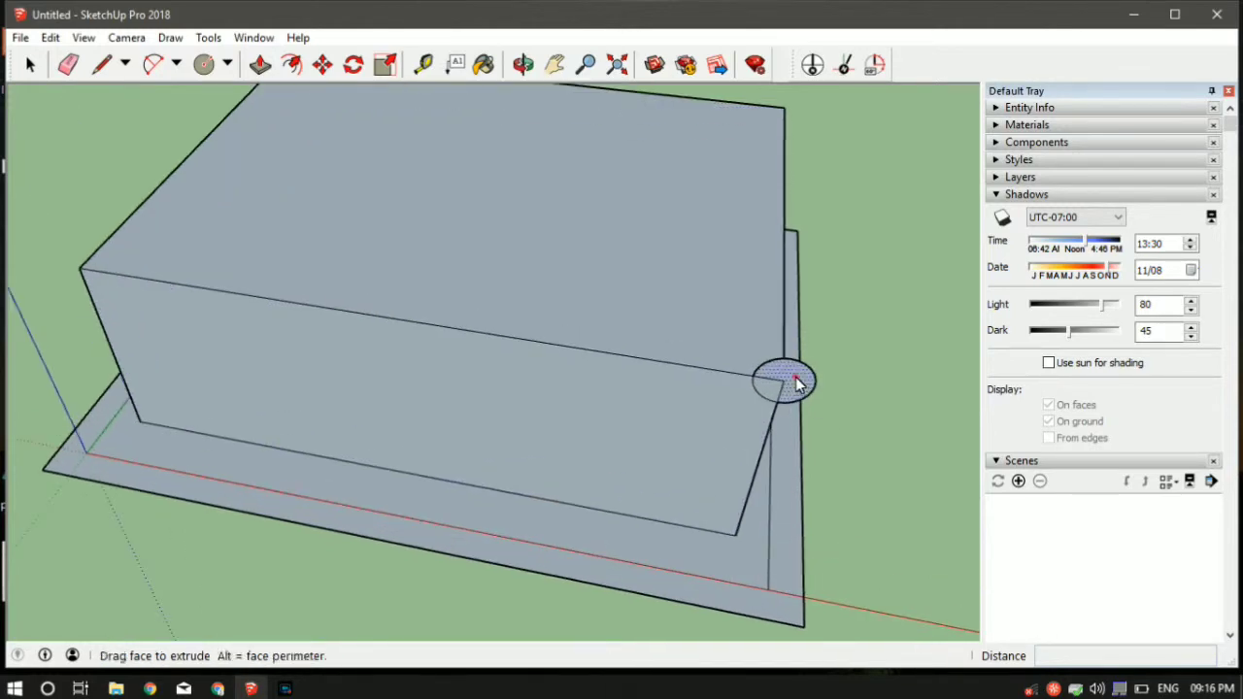
left_click(796, 380, "alt")
scroll(794, 389, "down", 5)
middle_click_drag(795, 388, 833, 361)
scroll(430, 326, "up", 3)
scroll(512, 452, "down", 4)
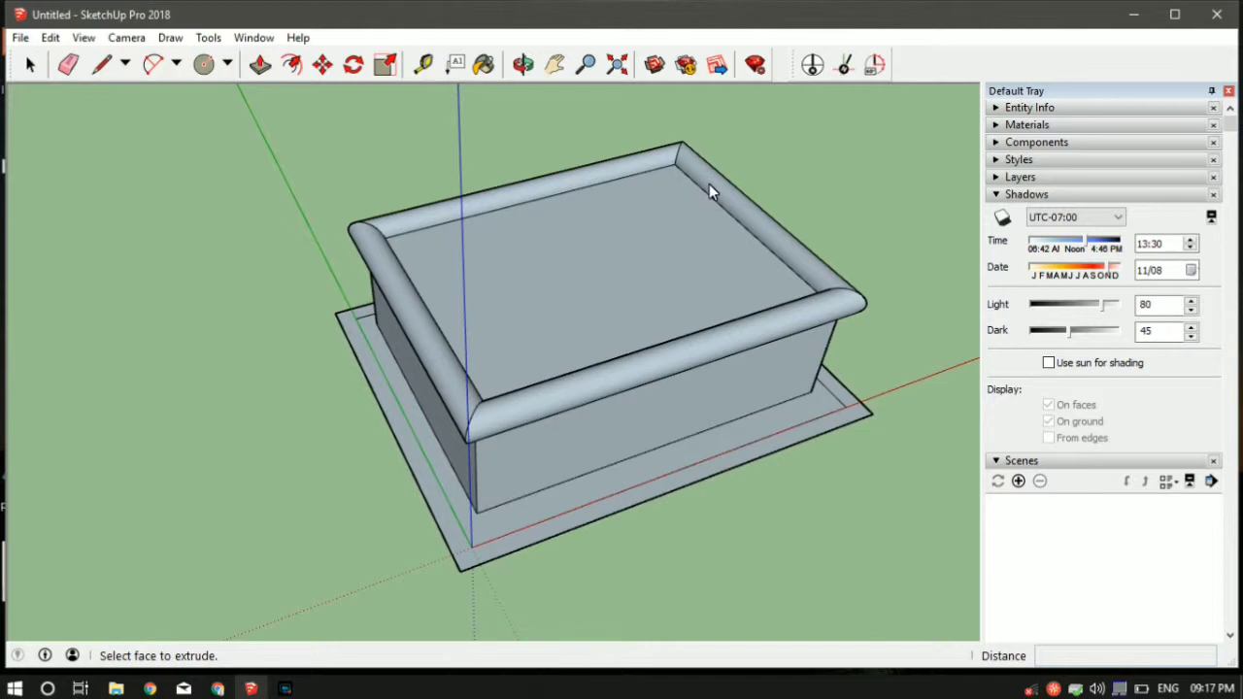
middle_click_drag(710, 305, 596, 492)
key("space")
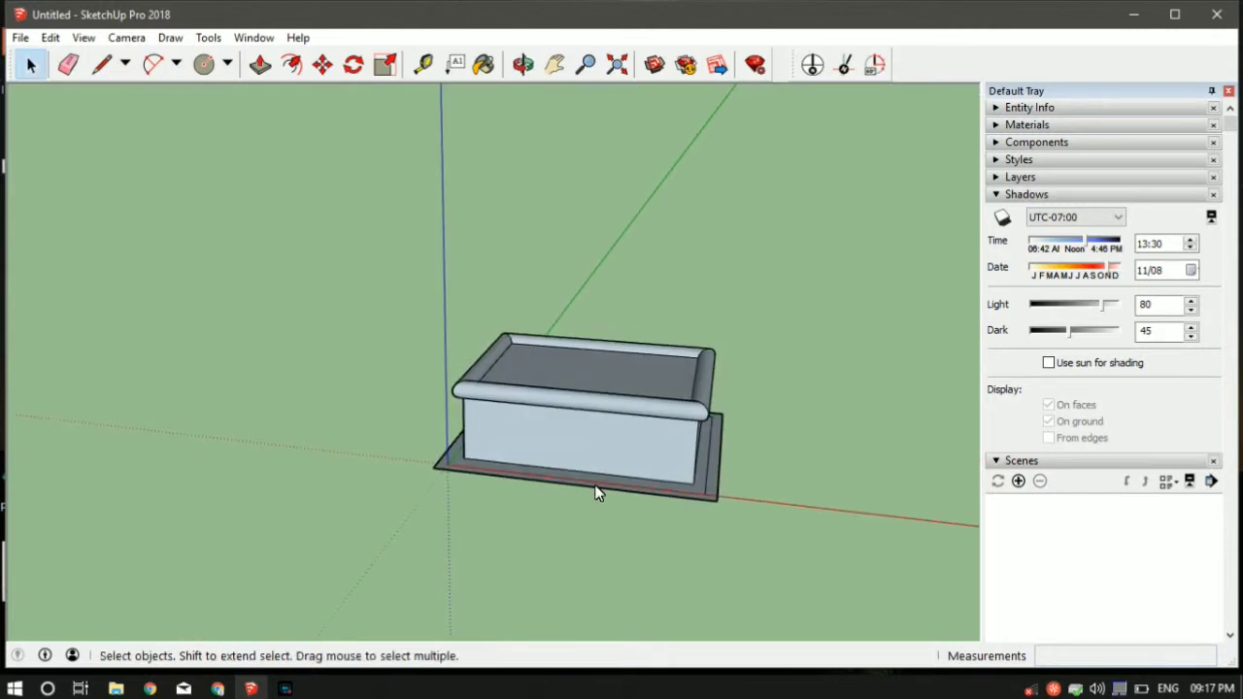
Delete all the geometry in the model, including the box with its rounded rim and the base rectangles.
key("a")
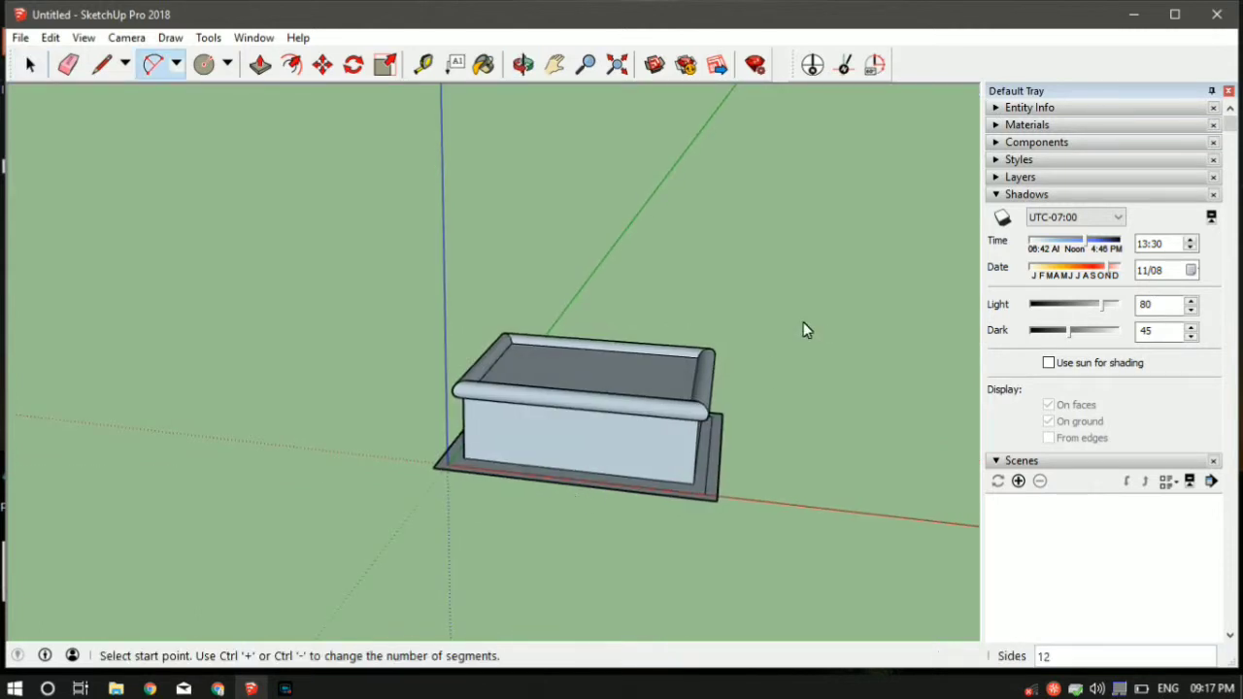
middle_click_drag(623, 325, 581, 437)
key("ctrl+a")
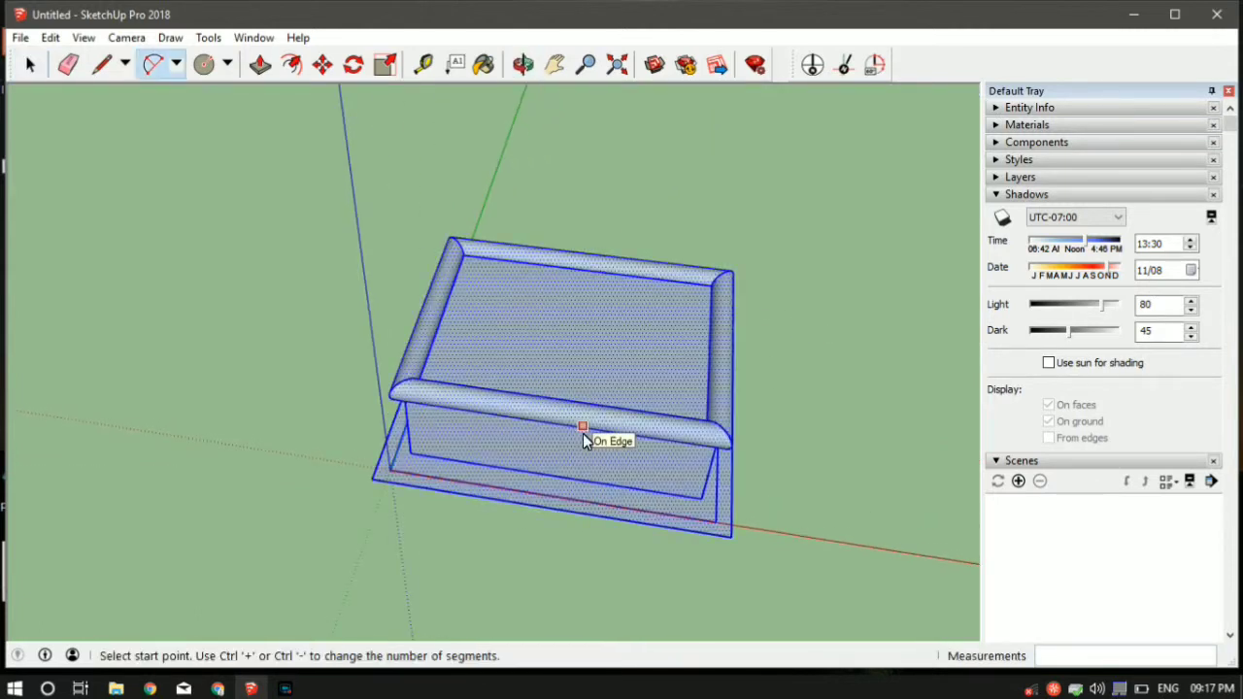
key("Delete")
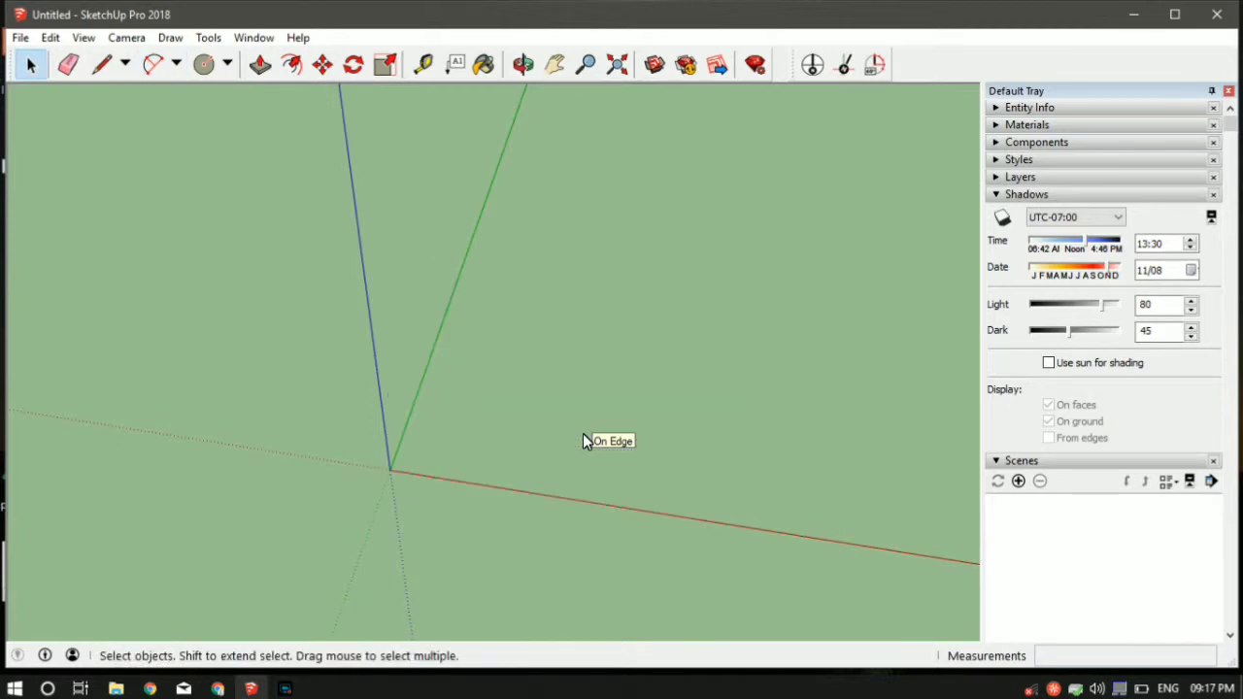
Draw a two-point arc on the ground from the origin into the red-green quadrant, with a bulge of about 3'.
key("c")
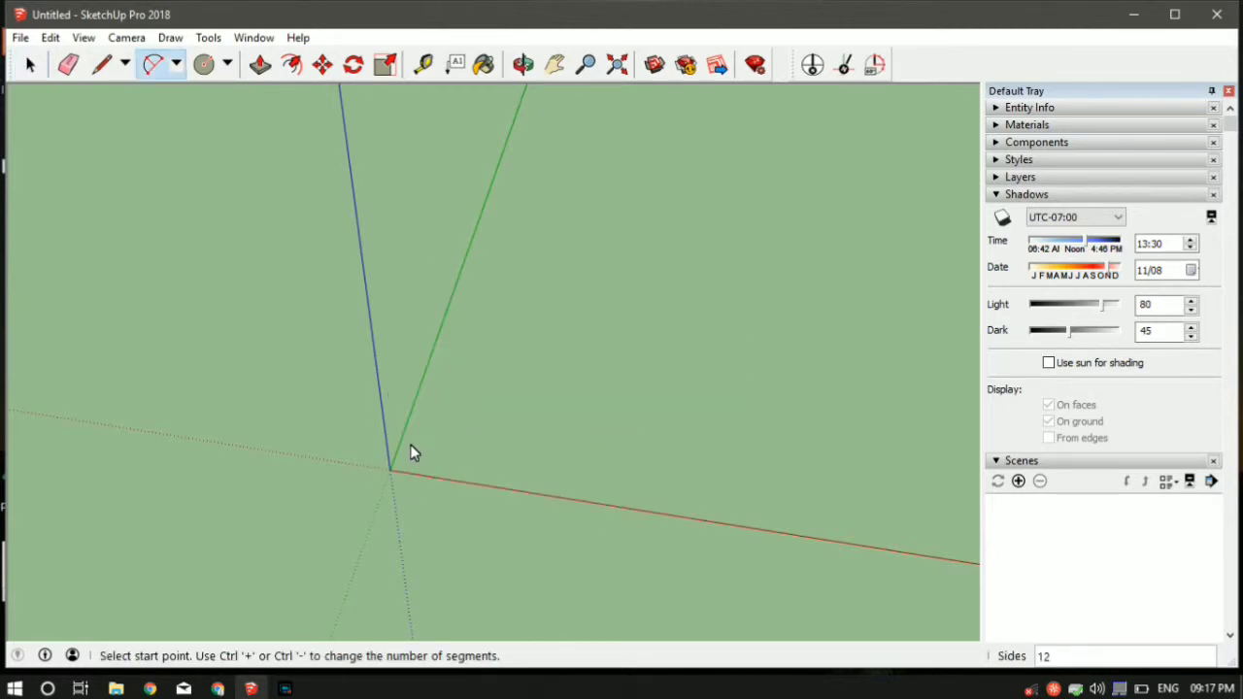
left_click(392, 471)
left_click(484, 427)
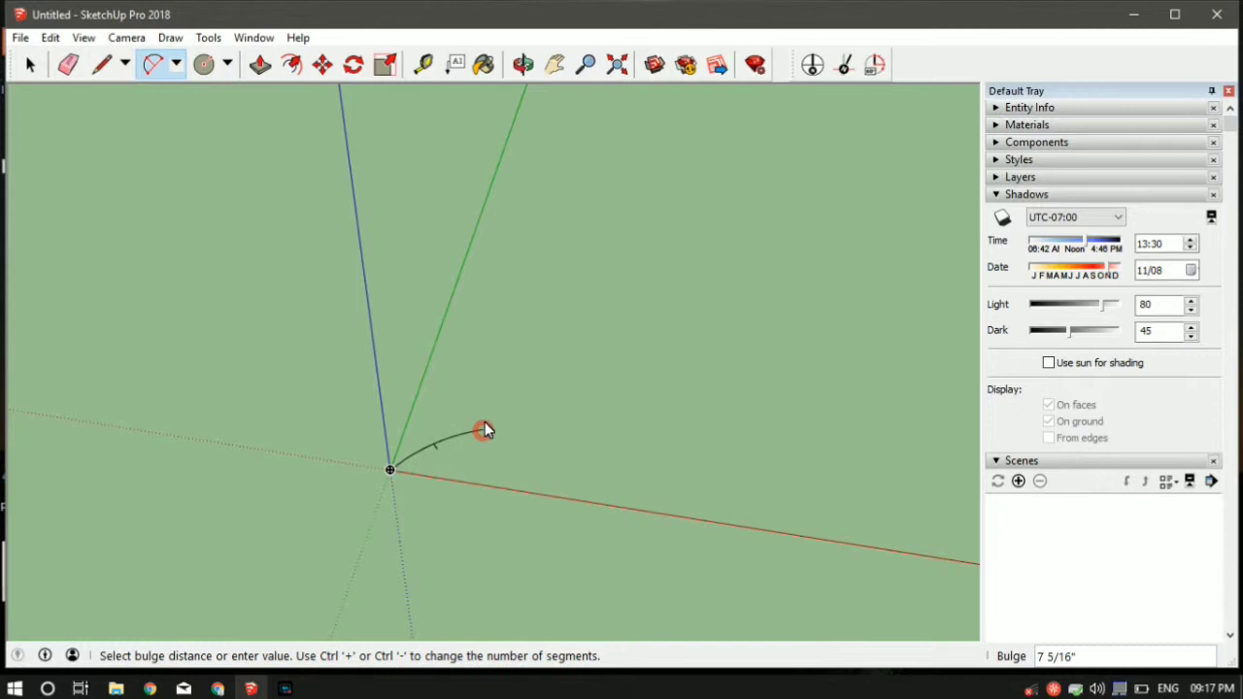
left_click(490, 398)
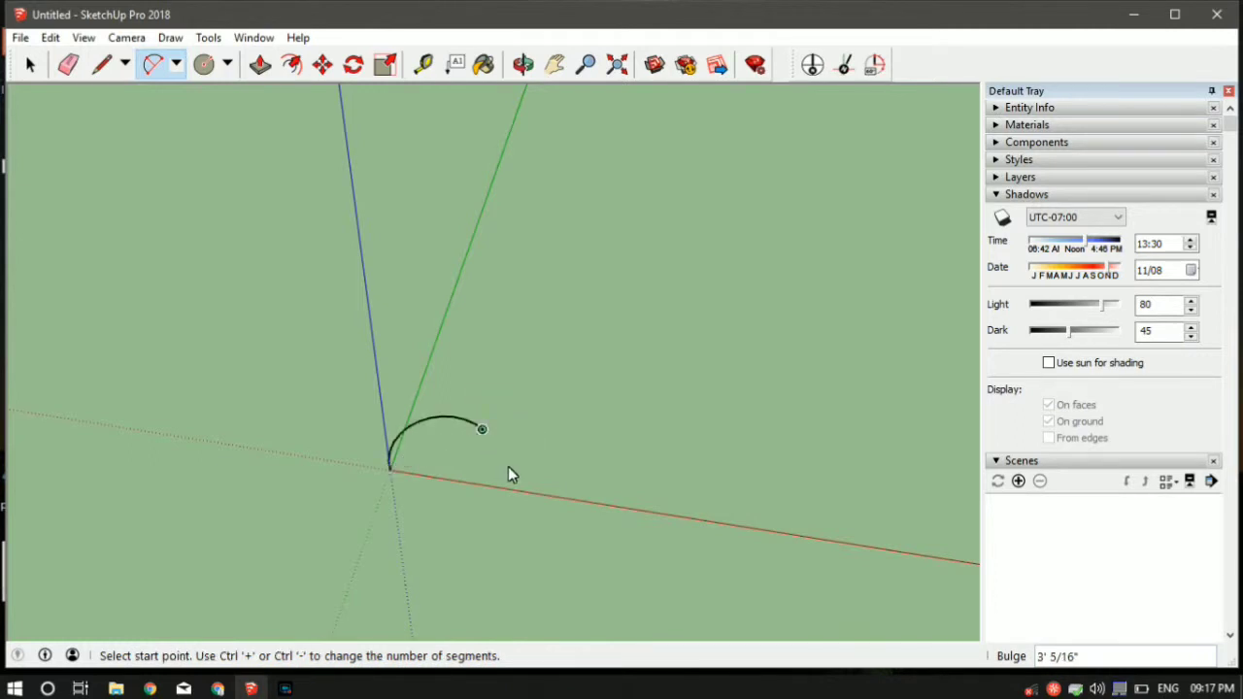
scroll(502, 463, "up", 3)
key("space")
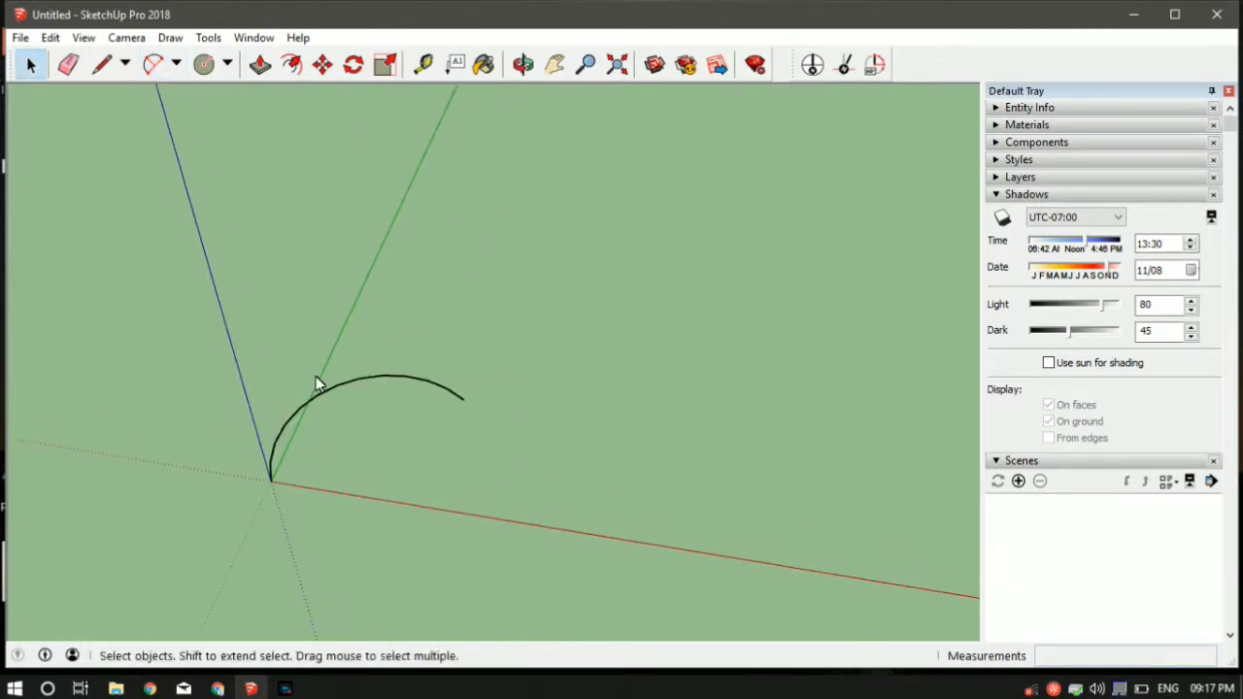
Draw an upright rectangle of about 7 1/4" by 4" centred on the arc's start point at the origin.
key("o")
key("space")
scroll(291, 480, "up", 5)
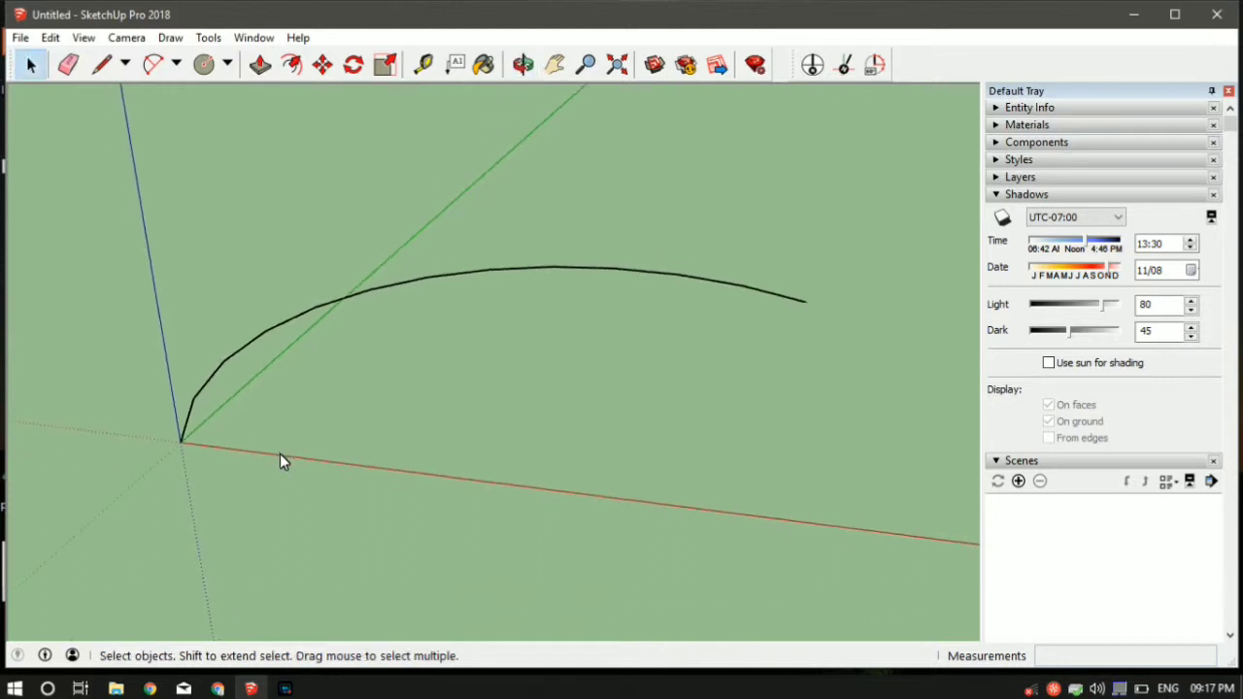
key("r")
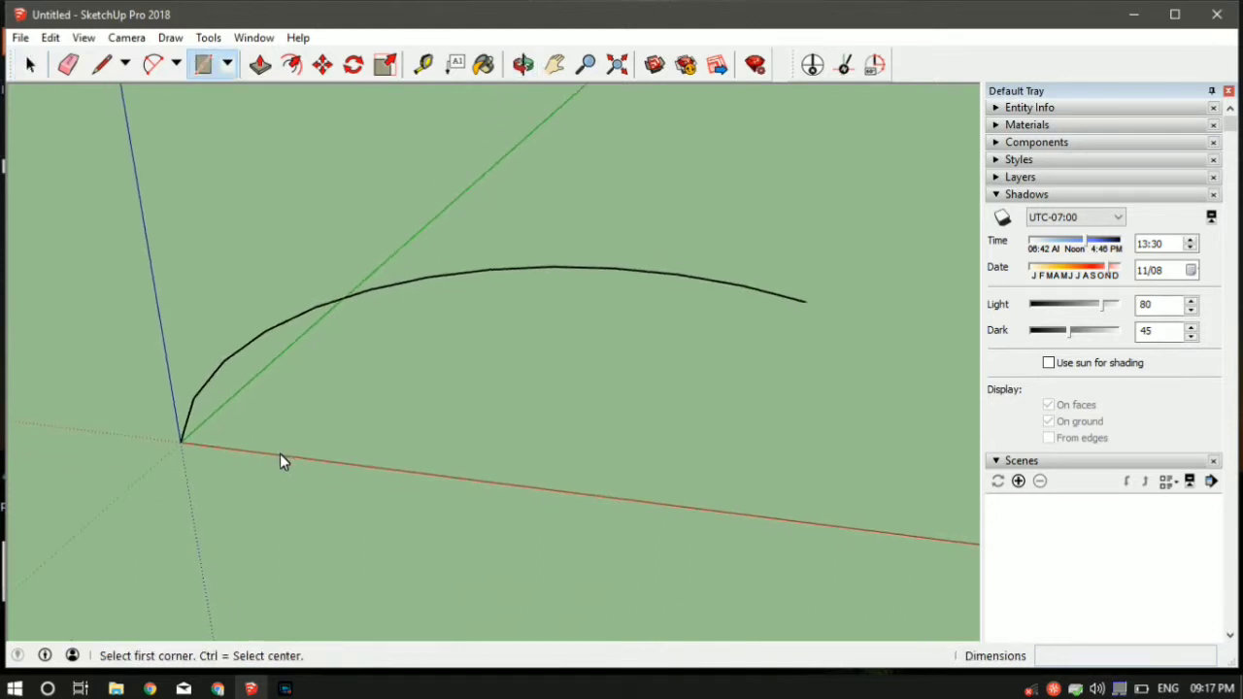
left_click(184, 442)
scroll(190, 448, "up", 2)
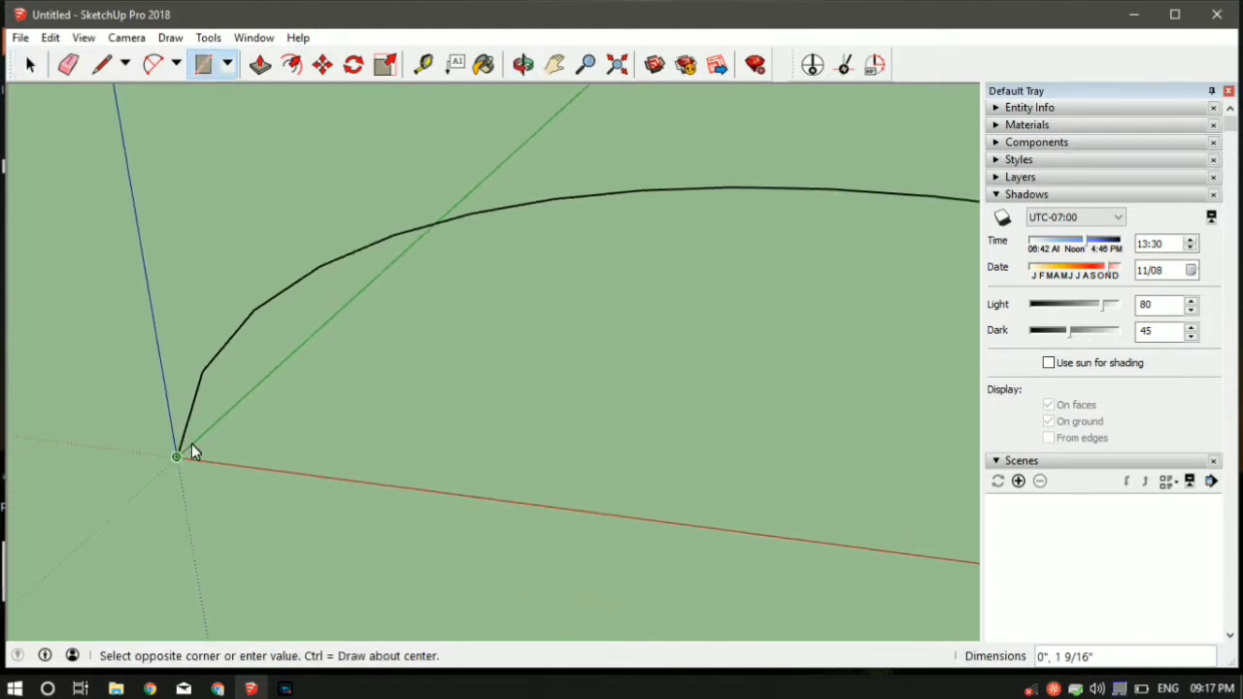
middle_click_drag(191, 452, 166, 350)
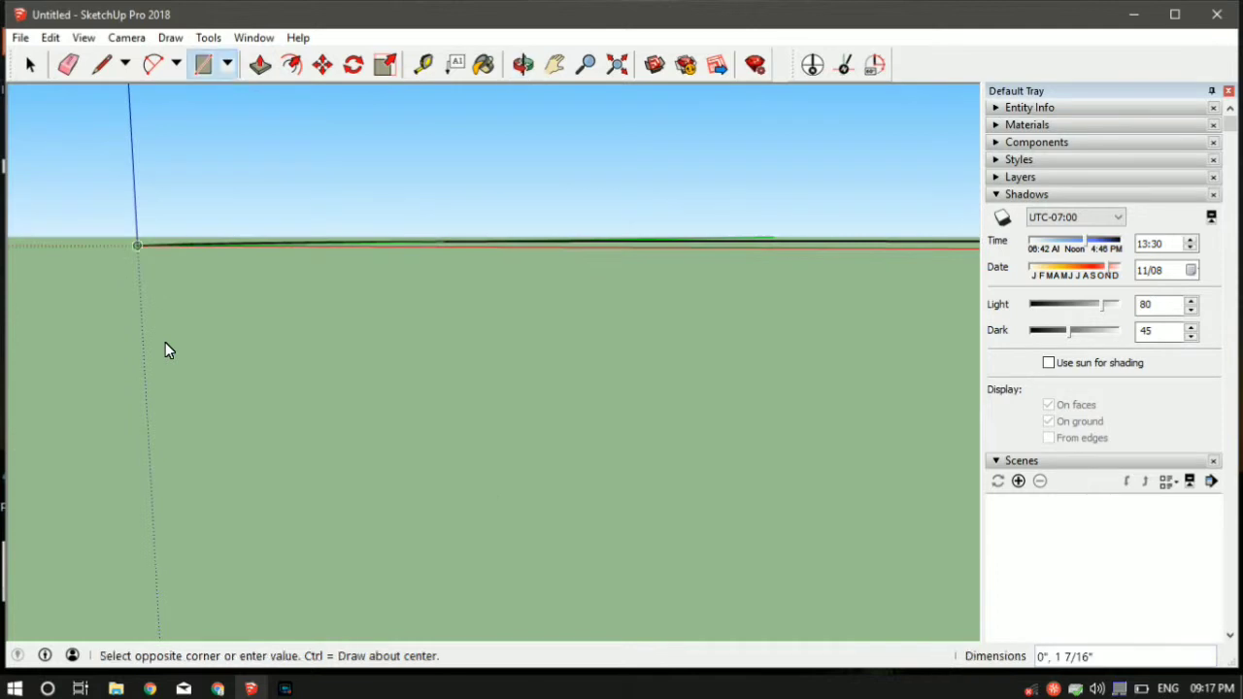
key("ctrl")
left_click(198, 215)
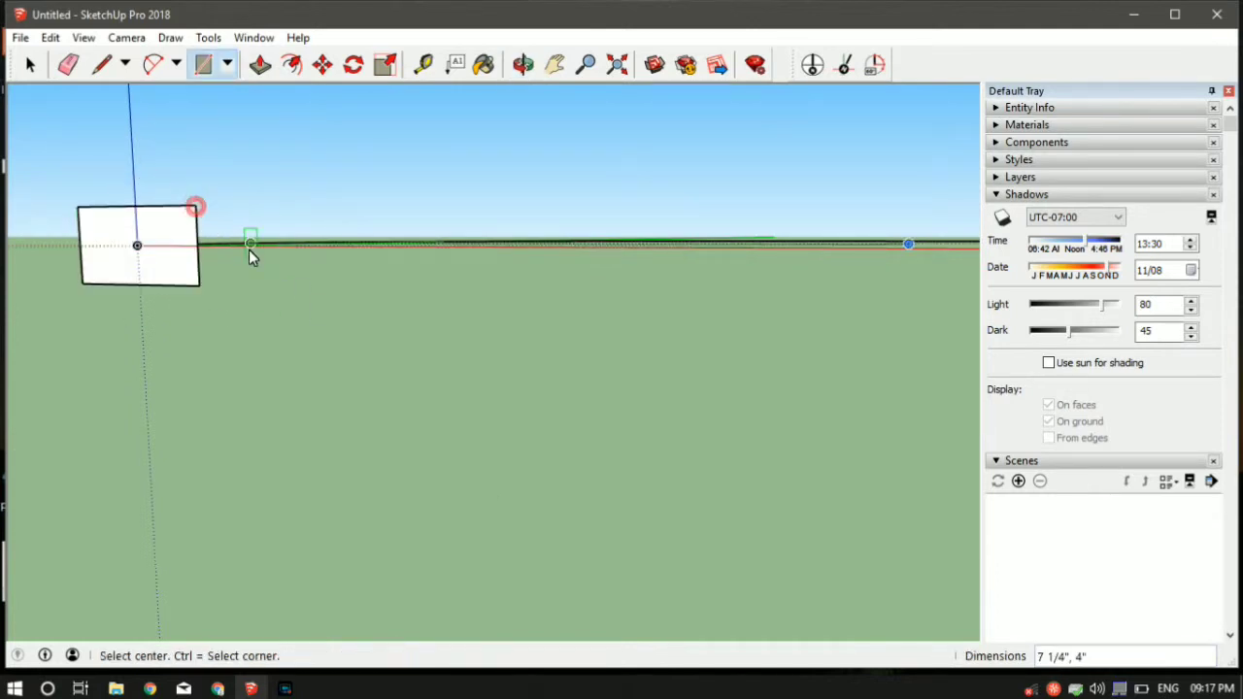
key("space")
Sweep the small rectangle along the whole arc with Follow Me to form a curved bar.
middle_click_drag(249, 250, 320, 521)
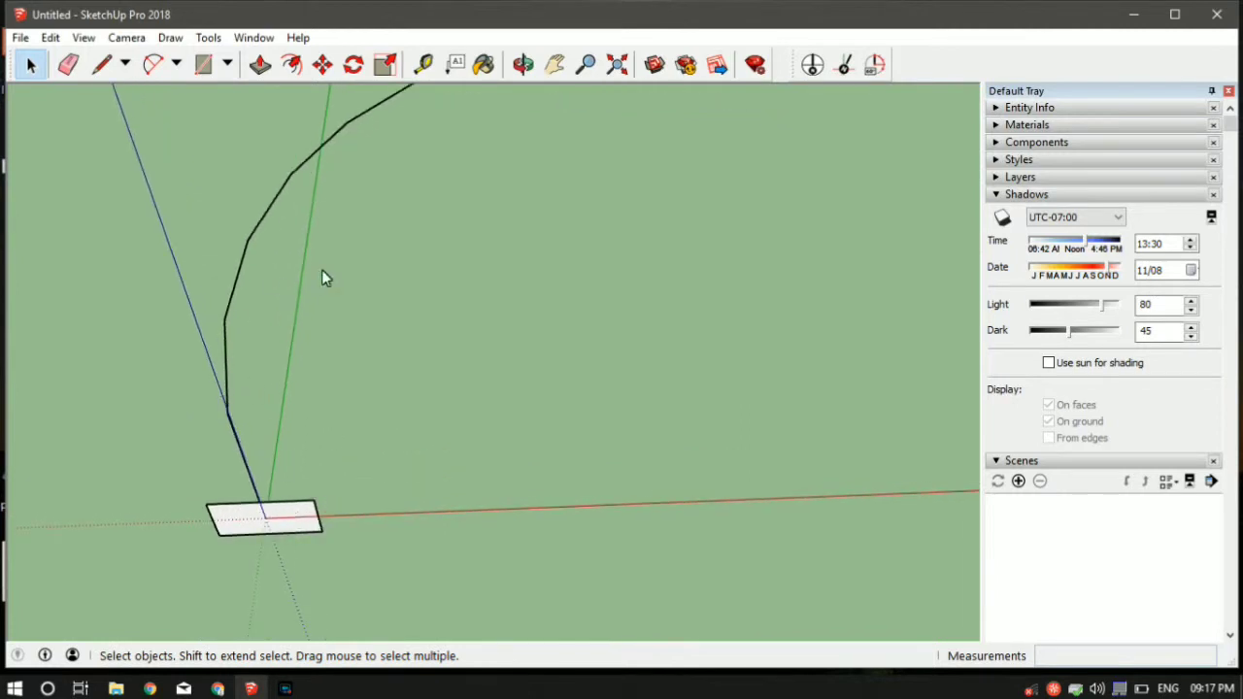
scroll(321, 278, "down", 3)
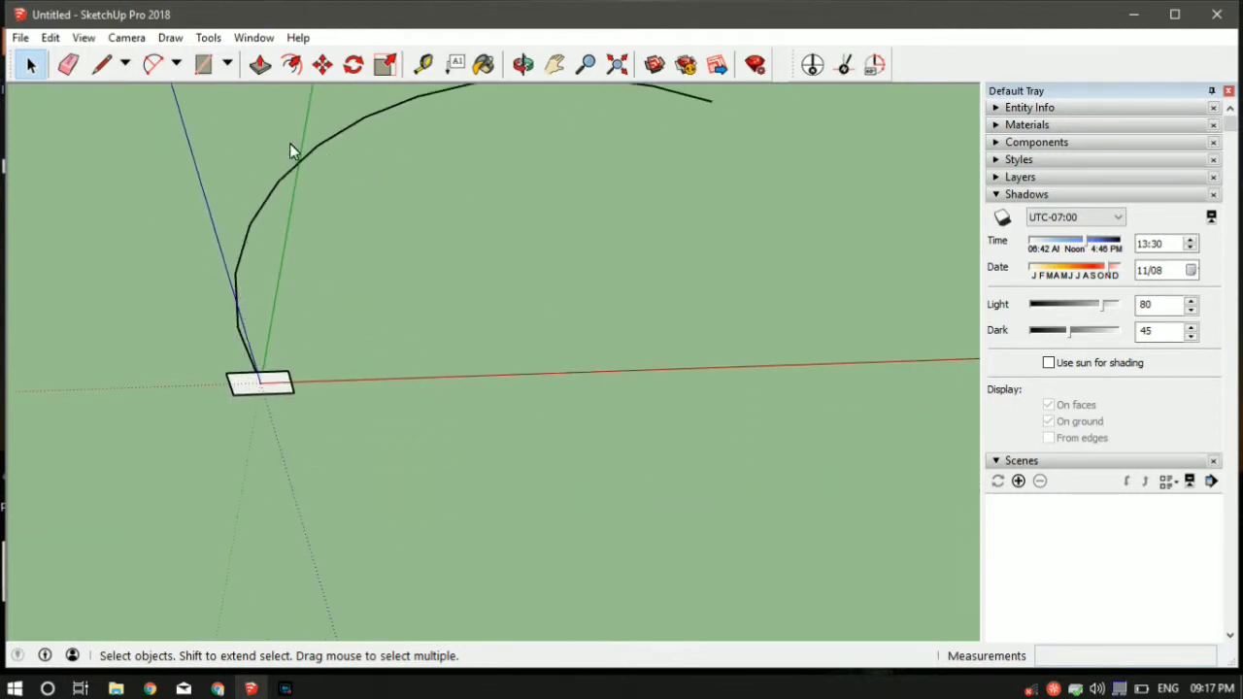
left_click_drag(204, 119, 206, 118)
left_click(207, 38)
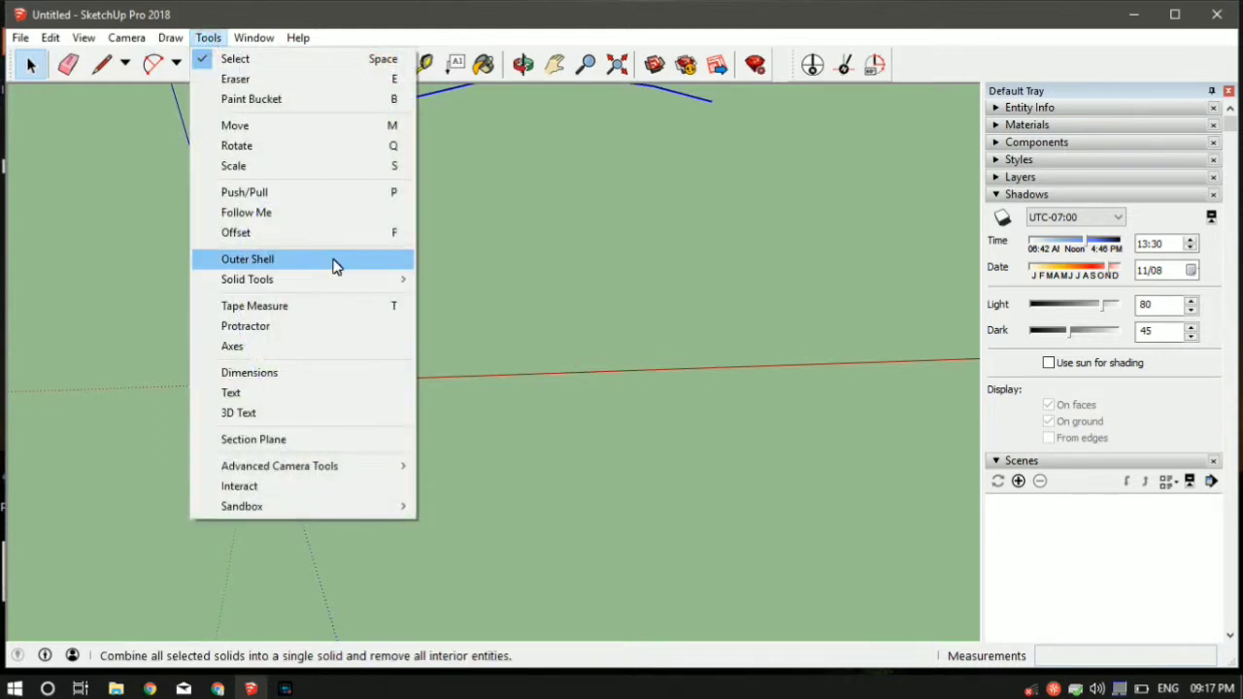
left_click(319, 213)
scroll(276, 337, "up", 3)
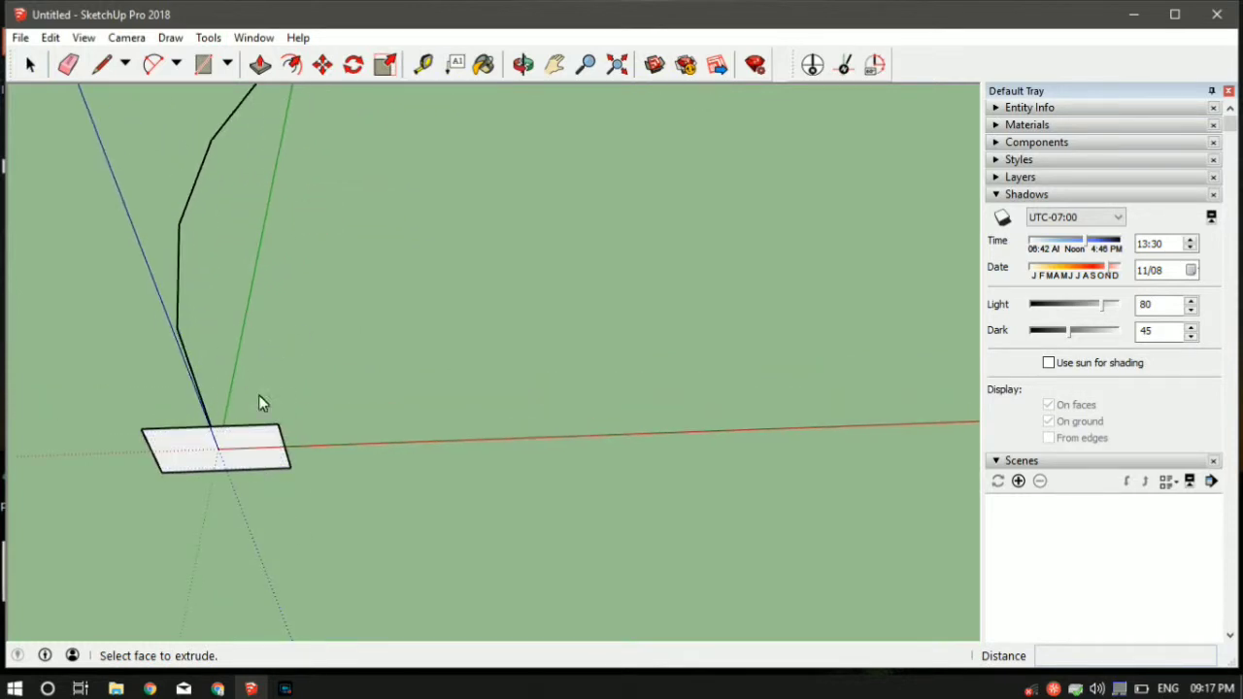
scroll(262, 453, "down", 4)
scroll(262, 453, "up", 2)
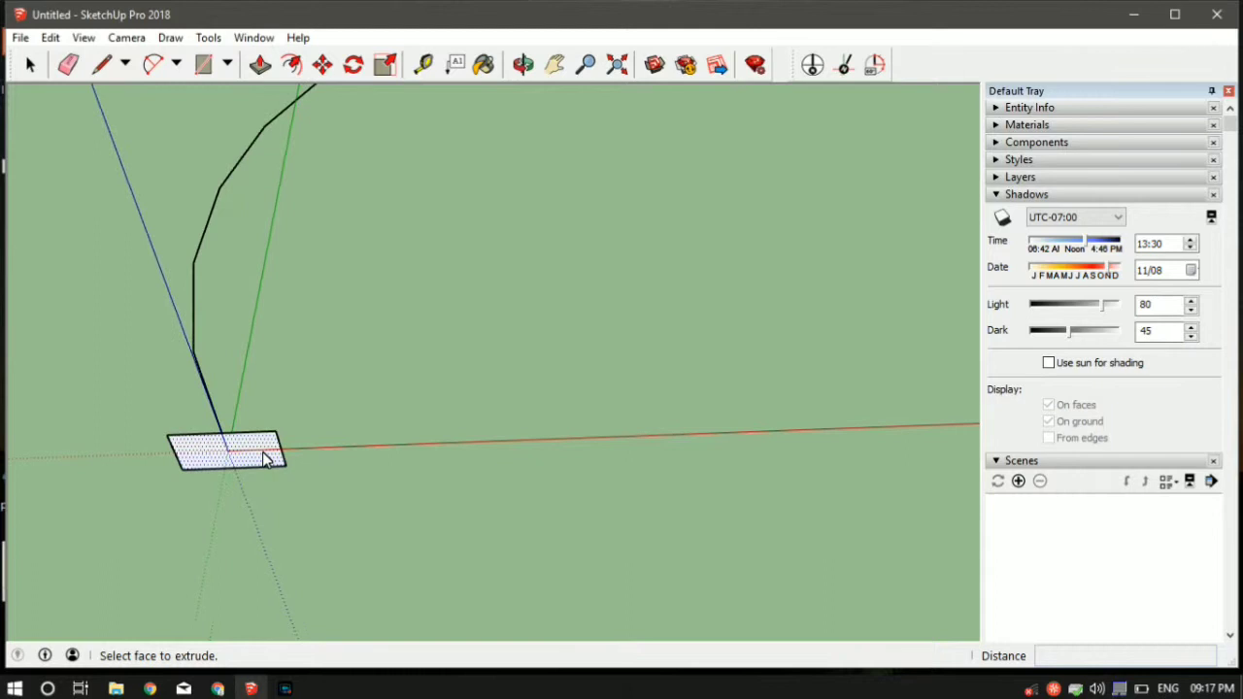
left_click(263, 454)
middle_click_drag(264, 455, 287, 272)
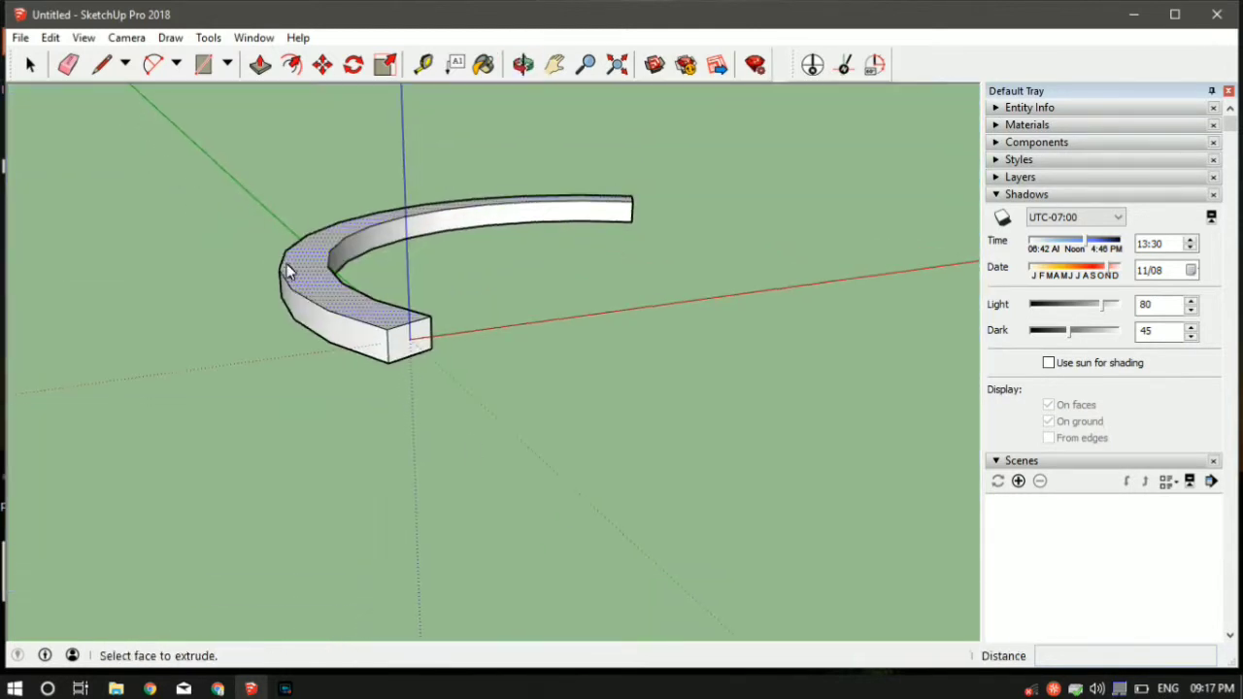
middle_click_drag(500, 381, 282, 195)
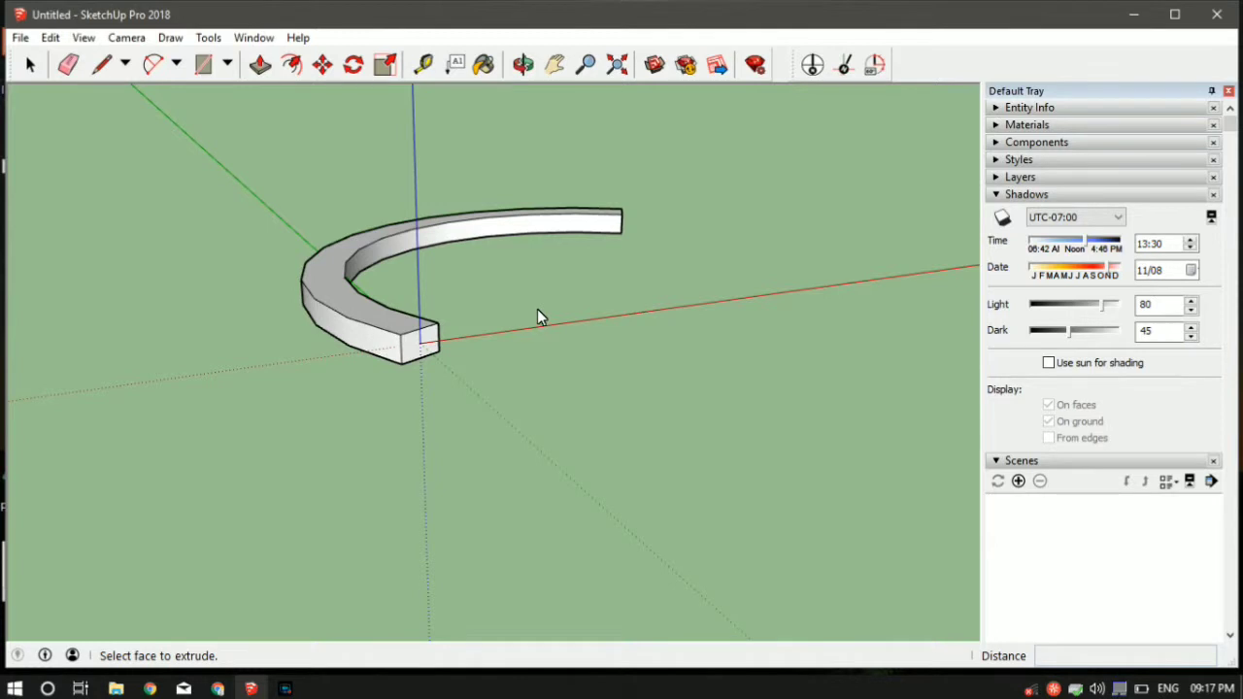
key("space")
middle_click_drag(530, 324, 521, 290)
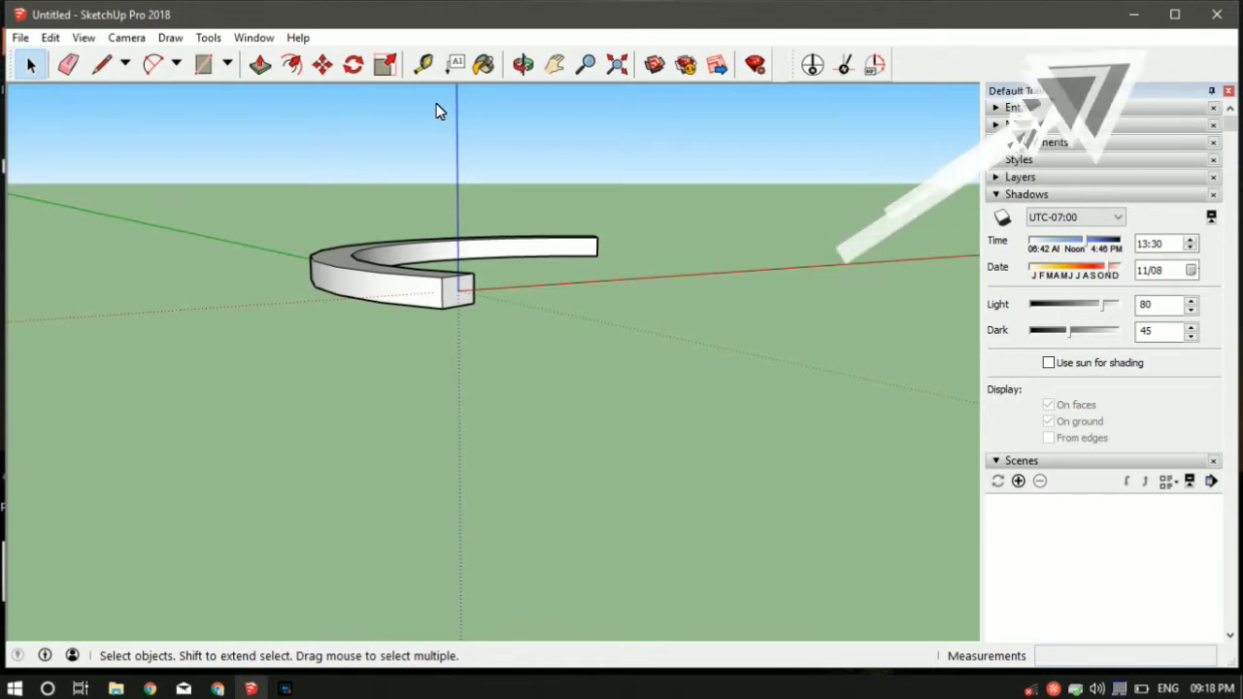
middle_click_drag(492, 282, 247, 385)
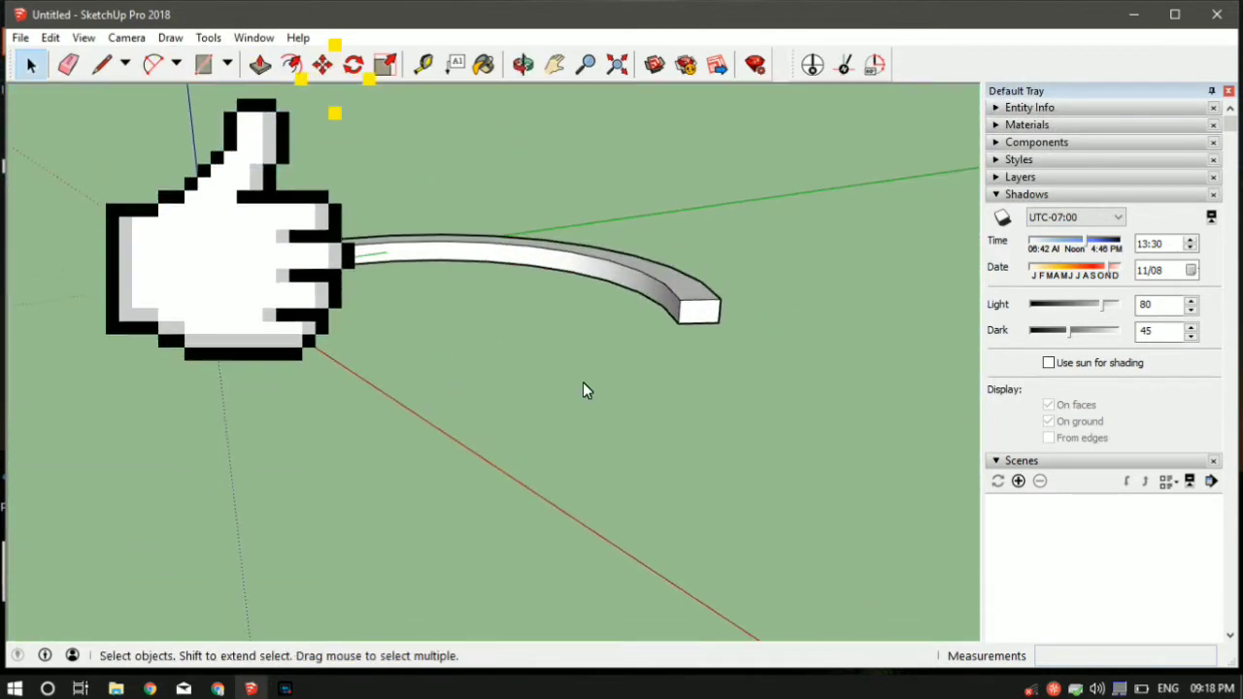